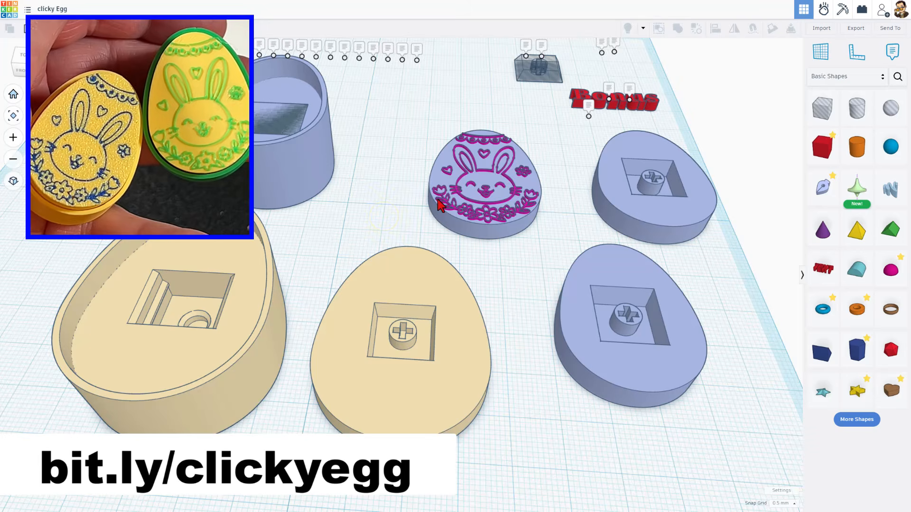
pyautogui.scroll(3, 502, 201)
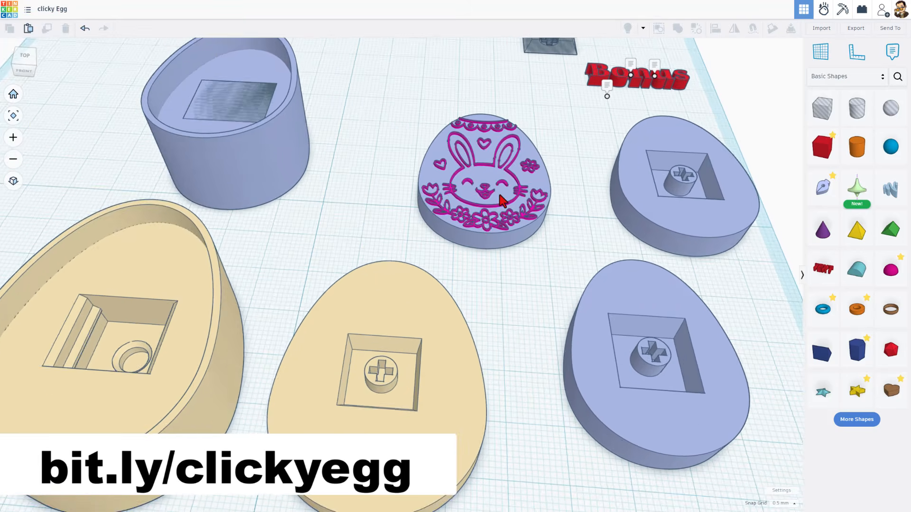
pyautogui.moveTo(481, 199); pyautogui.dragTo(474, 169, button='right')
pyautogui.moveTo(426, 199); pyautogui.dragTo(389, 171, button='right')
pyautogui.scroll(1, 425, 196)
pyautogui.scroll(-2, 425, 195)
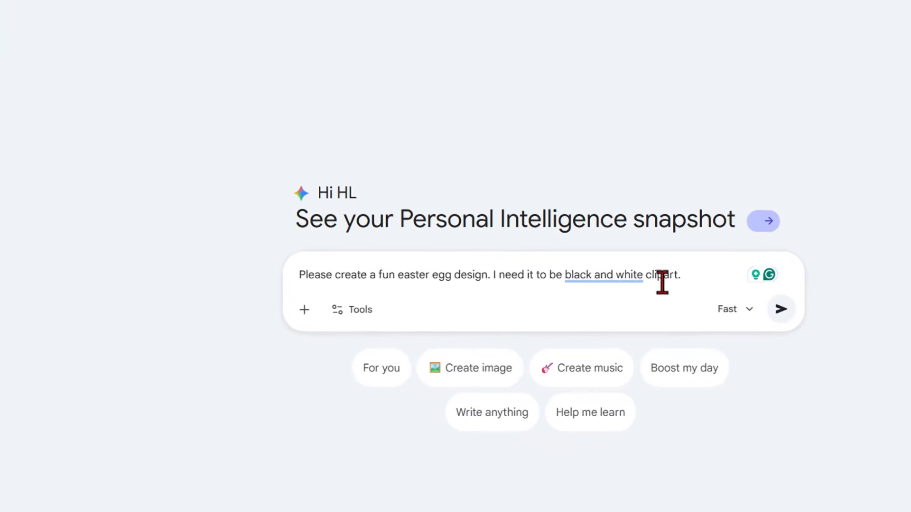
# - Submit the prompt for black and white Easter egg clipart, and ask for a gap between the inner artwork and each egg's outer line
pyautogui.click(769, 291)
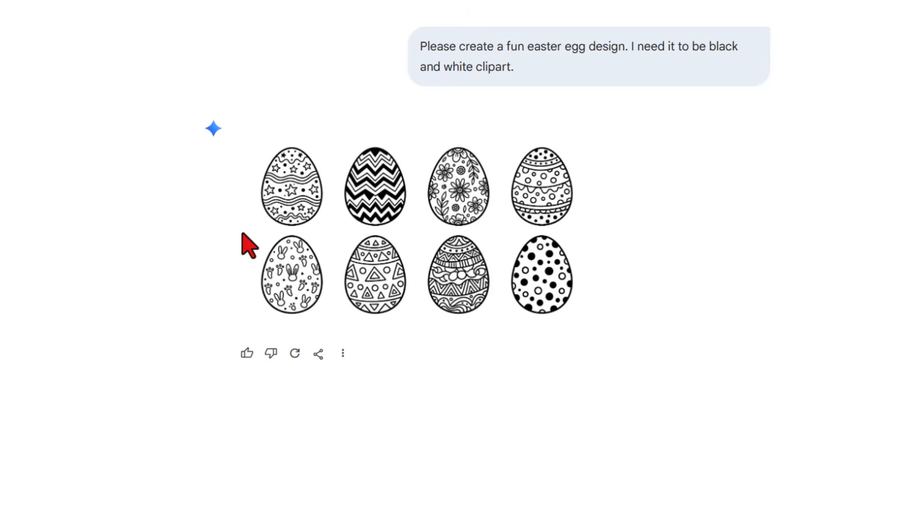
pyautogui.moveTo(255, 241)
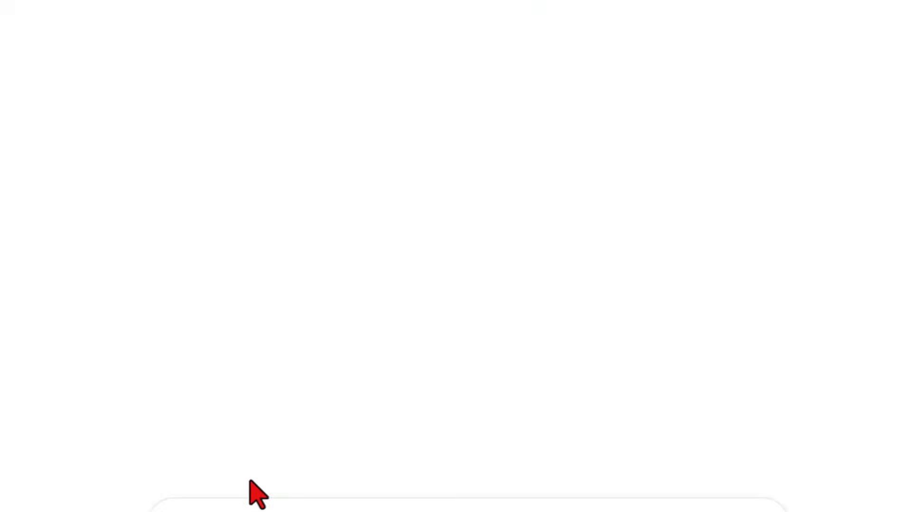
pyautogui.click(236, 392)
pyautogui.write('Those are great. I would like a gap between the artwork inside the egg and the outer line of the egg shape')
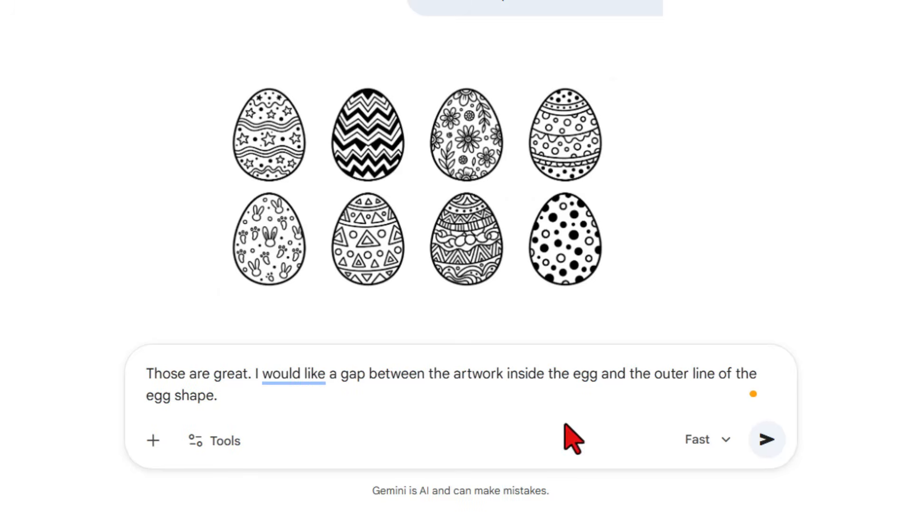
pyautogui.click(766, 441)
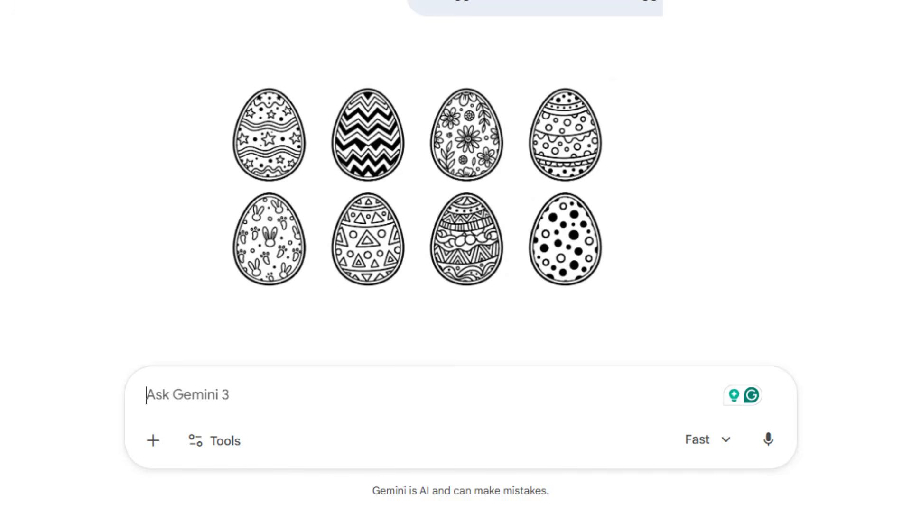
# - Ask Gemini for just the inside artwork of the eggs, without the outer line of the egg shape
pyautogui.write('Nope. I just want the inside artwork for the eggs. I do not want the outer line of the egg shape at all.')
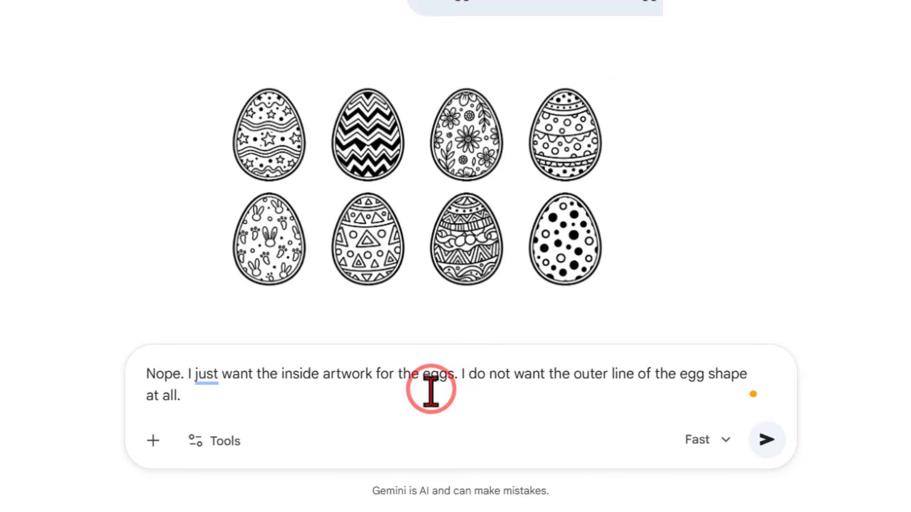
pyautogui.press('Return')
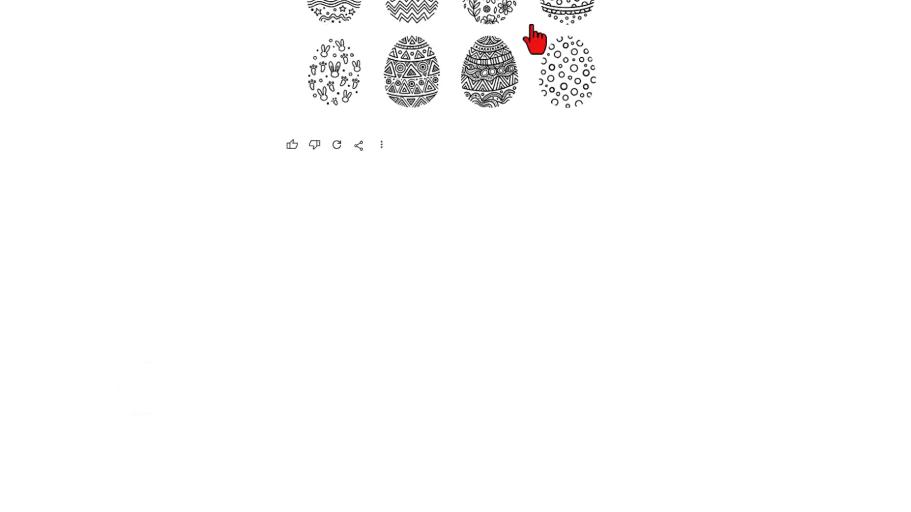
# - Enlarge the generated image and take a region screenshot of the floral egg into Snagit Editor
pyautogui.click(531, 26)
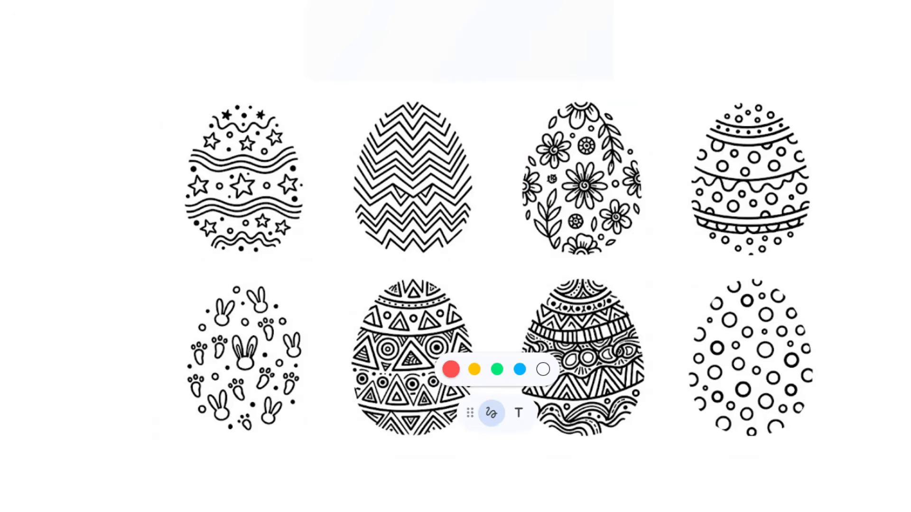
pyautogui.press('Print')
pyautogui.moveTo(507, 80); pyautogui.dragTo(633, 265)
pyautogui.moveTo(633, 265); pyautogui.dragTo(632, 266)
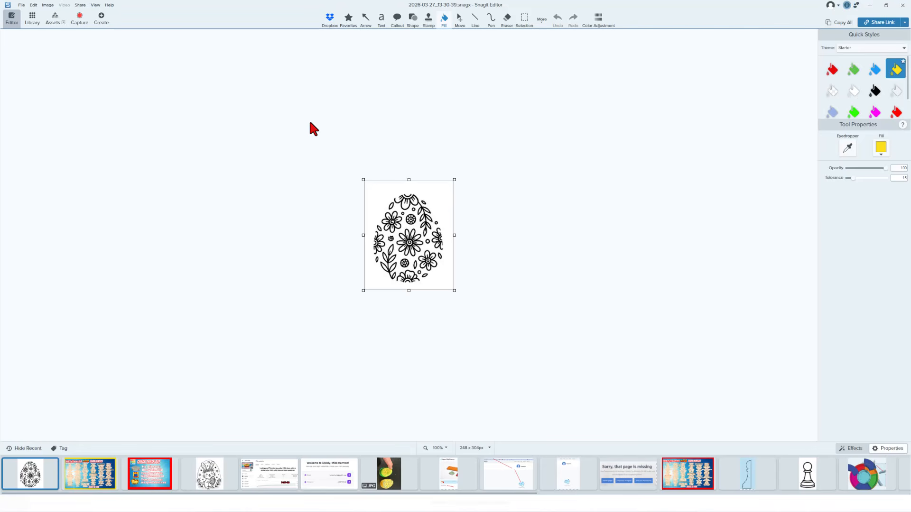
pyautogui.click(21, 6)
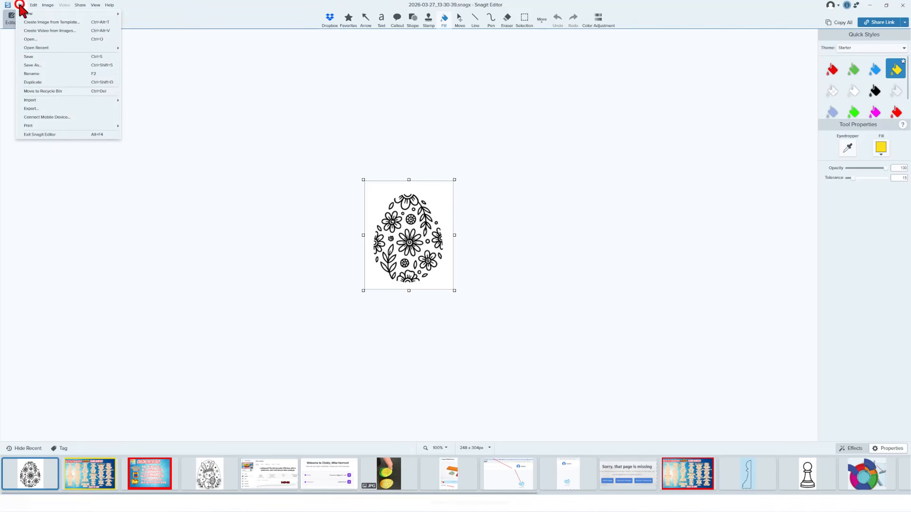
pyautogui.click(294, 115)
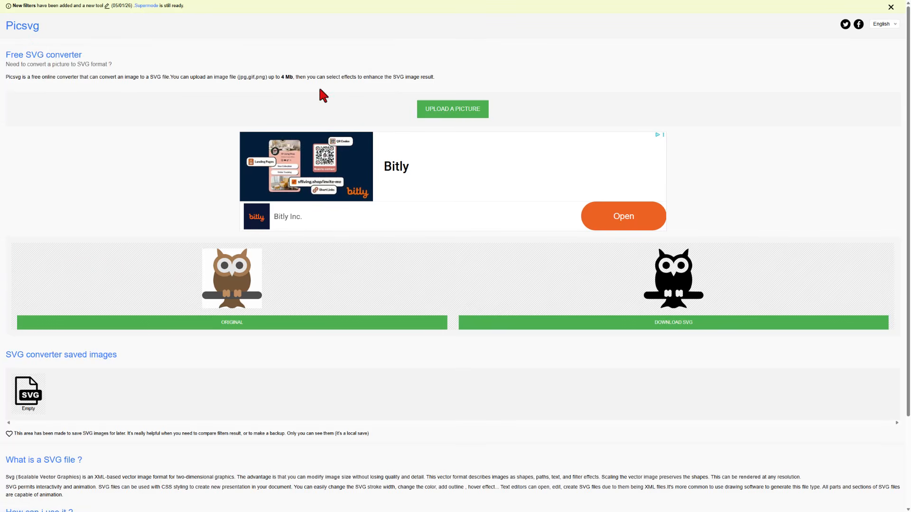
# - Upload the bunny egg picture "Google Gemini - Google Chrome - 2026-03-27_10-22-23.png" from the Screenshots folder to Picsvg
pyautogui.click(451, 109)
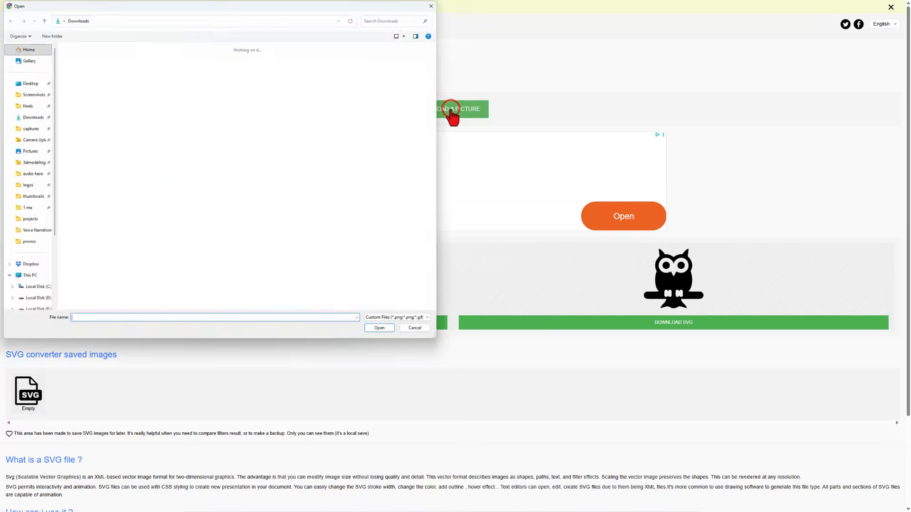
pyautogui.click(33, 95)
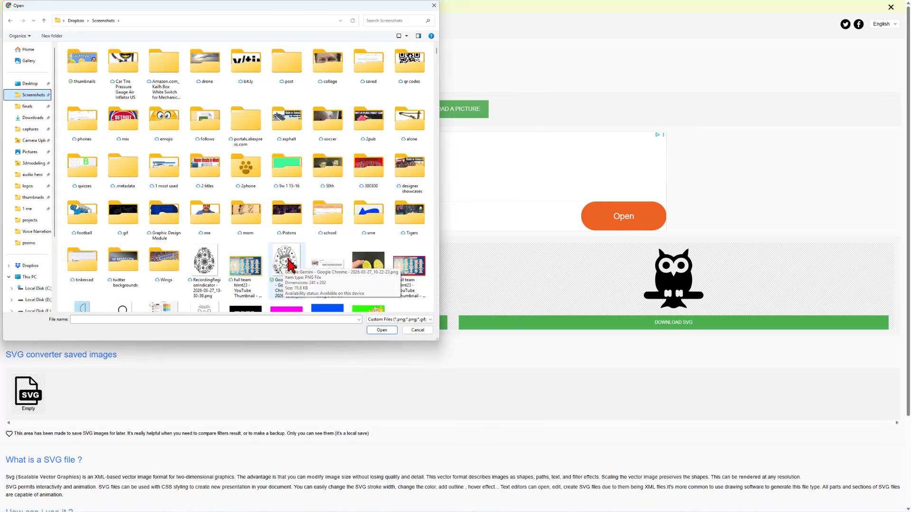
pyautogui.click(288, 273)
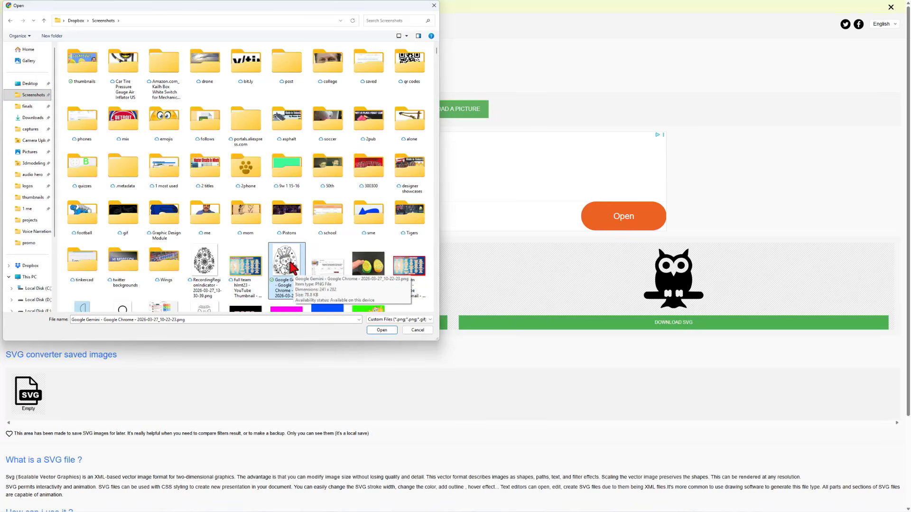
pyautogui.click(382, 330)
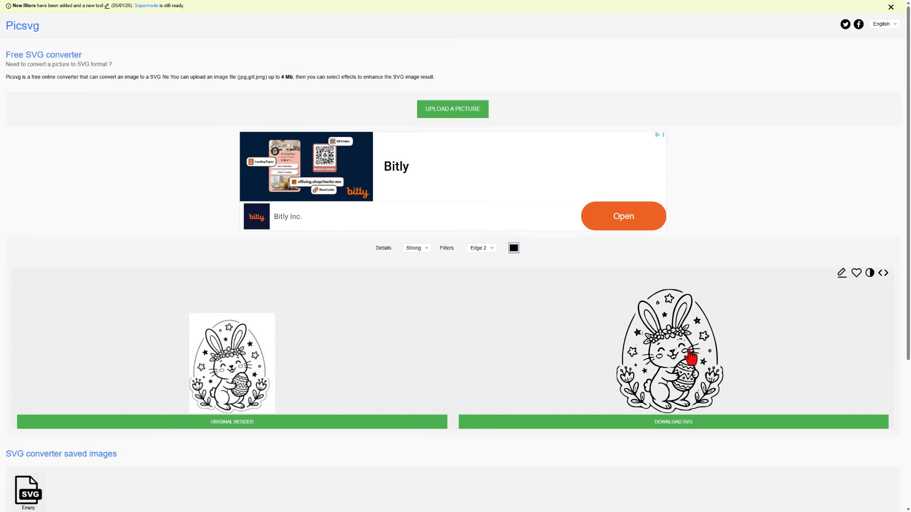
# - Try the Internal 3 filter on the bunny egg conversion, and set the filter to Sharp 1
pyautogui.click(484, 248)
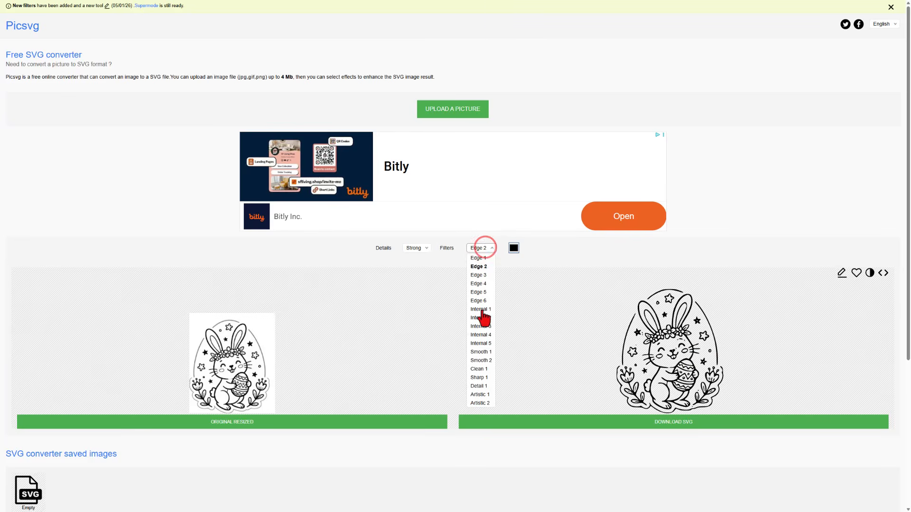
pyautogui.click(488, 327)
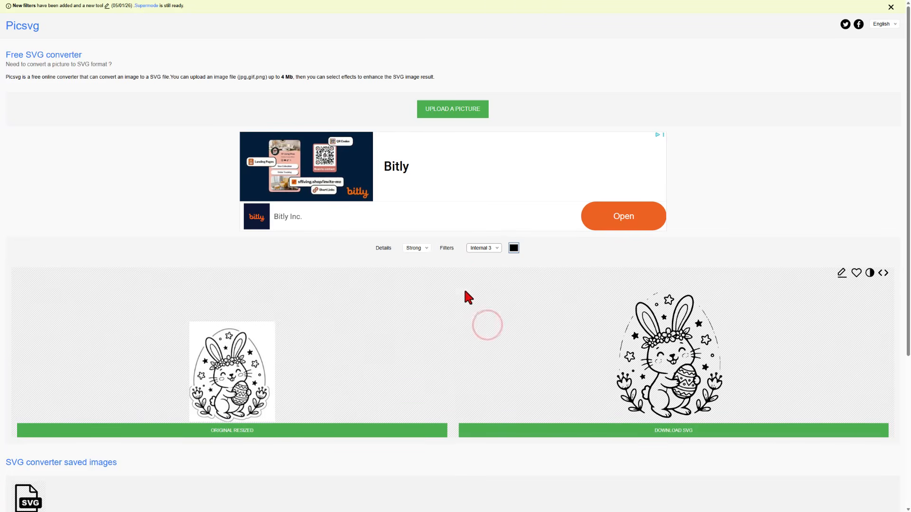
pyautogui.click(483, 249)
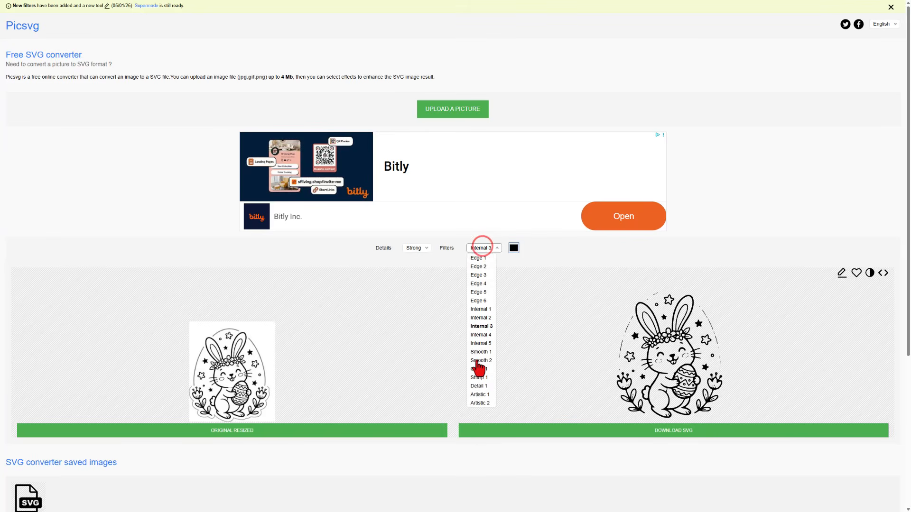
pyautogui.click(479, 379)
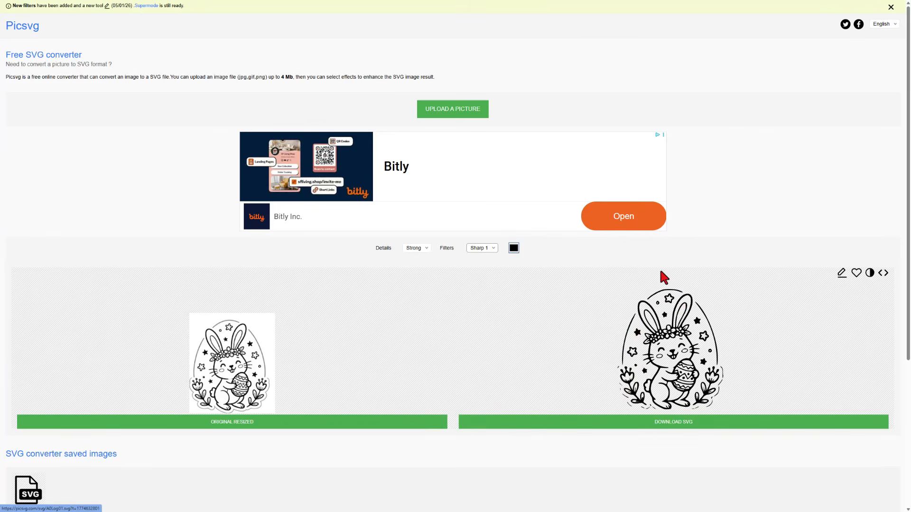
# - Open the converted bunny SVG in the online SVG cleanup editor at 250% zoom with the eraser active
pyautogui.scroll(-3, 671, 262)
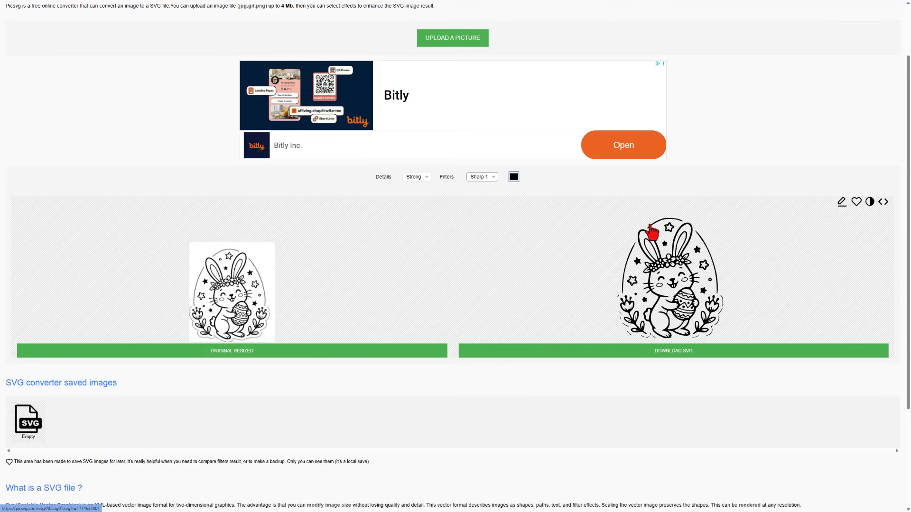
pyautogui.click(841, 204)
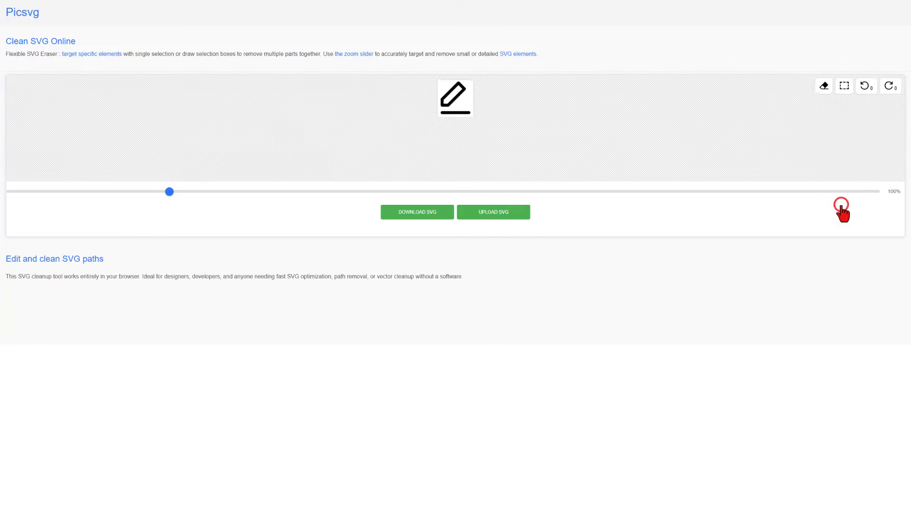
pyautogui.moveTo(383, 192); pyautogui.dragTo(400, 213)
pyautogui.click(402, 260)
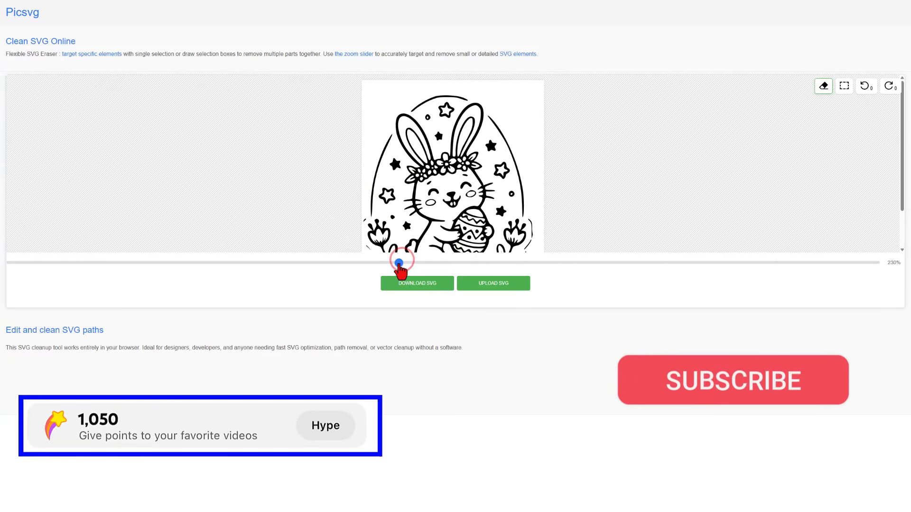
pyautogui.moveTo(399, 262); pyautogui.dragTo(434, 262)
pyautogui.scroll(-3, 476, 195)
pyautogui.scroll(3, 476, 194)
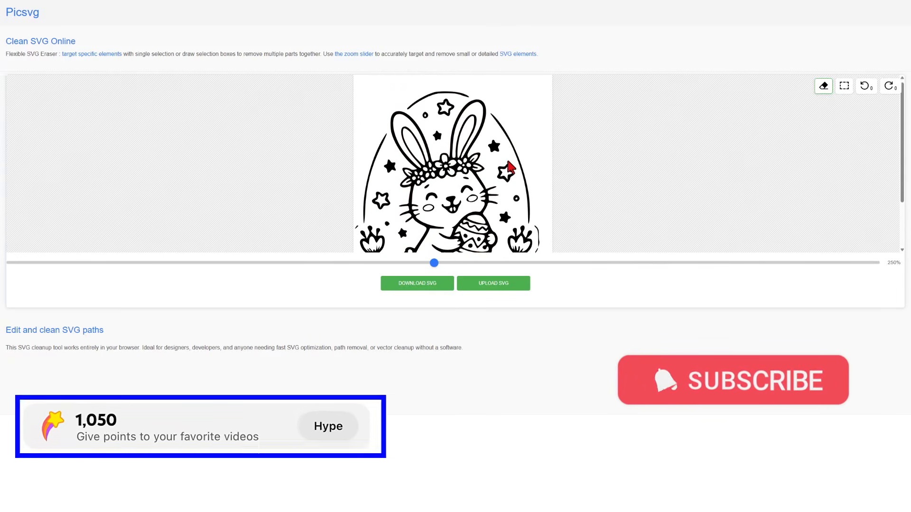
# - Erase the curved egg outline around the bunny and the small dot above the left tulip
pyautogui.click(515, 158)
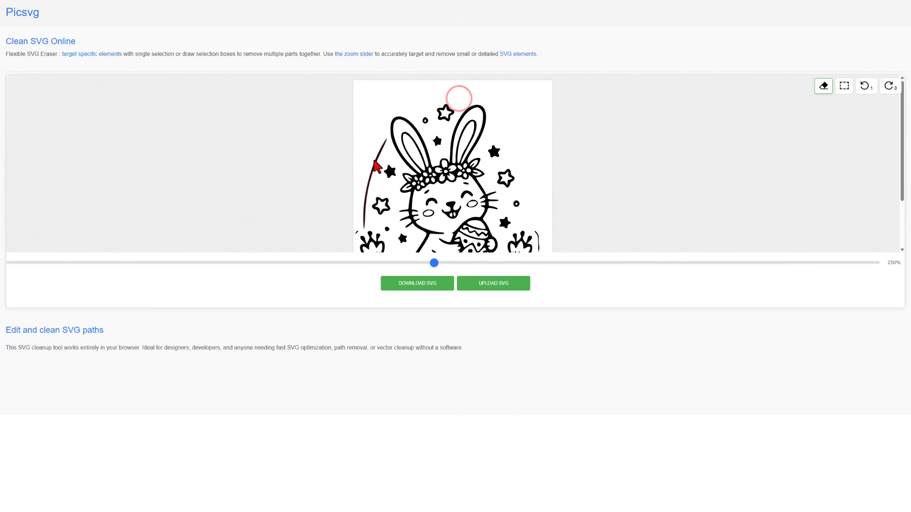
pyautogui.scroll(-2, 375, 164)
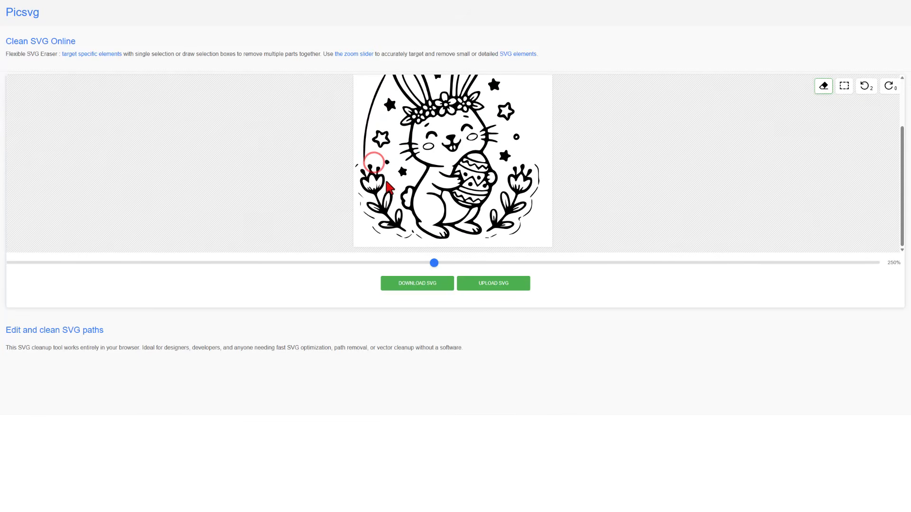
pyautogui.click(387, 162)
pyautogui.click(365, 132)
pyautogui.scroll(2, 372, 211)
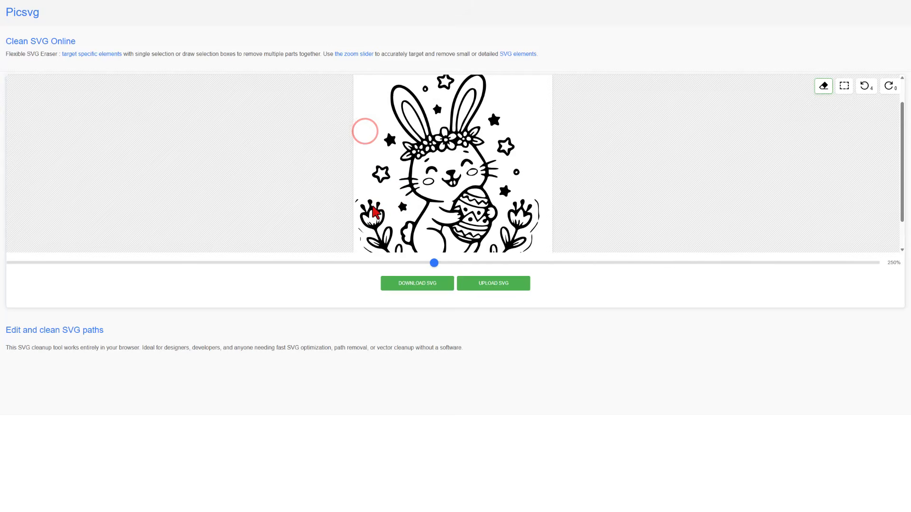
# - Erase the stray outline dashes beside and below the flower on the bunny's right side of the picture
pyautogui.moveTo(434, 263); pyautogui.dragTo(648, 272)
pyautogui.click(579, 157)
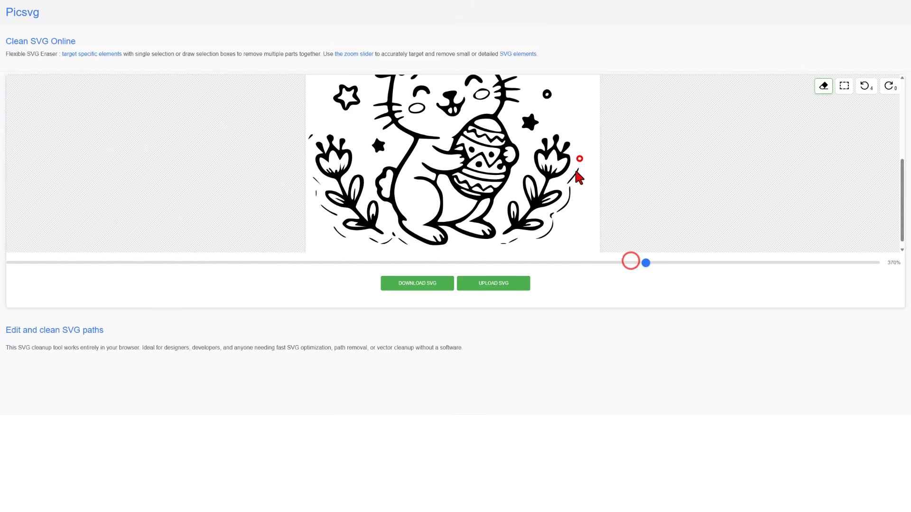
pyautogui.click(576, 176)
pyautogui.click(570, 196)
pyautogui.click(551, 216)
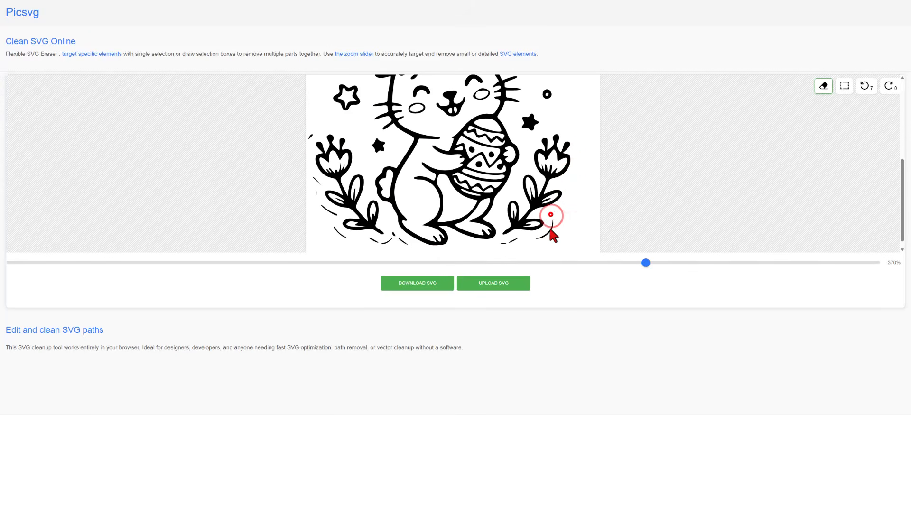
pyautogui.click(549, 231)
pyautogui.click(512, 241)
pyautogui.click(506, 245)
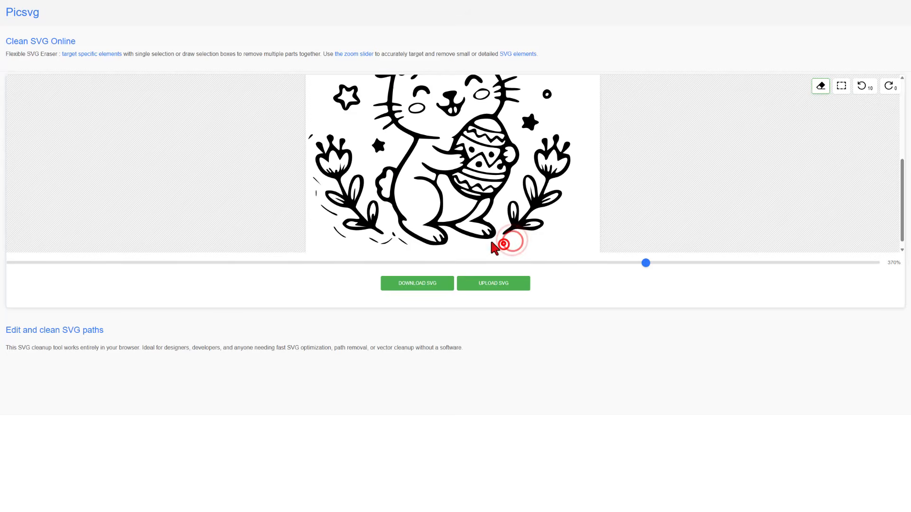
# - Erase the stray outline dashes below and beside the flower on the left side of the picture
pyautogui.click(397, 240)
pyautogui.click(383, 243)
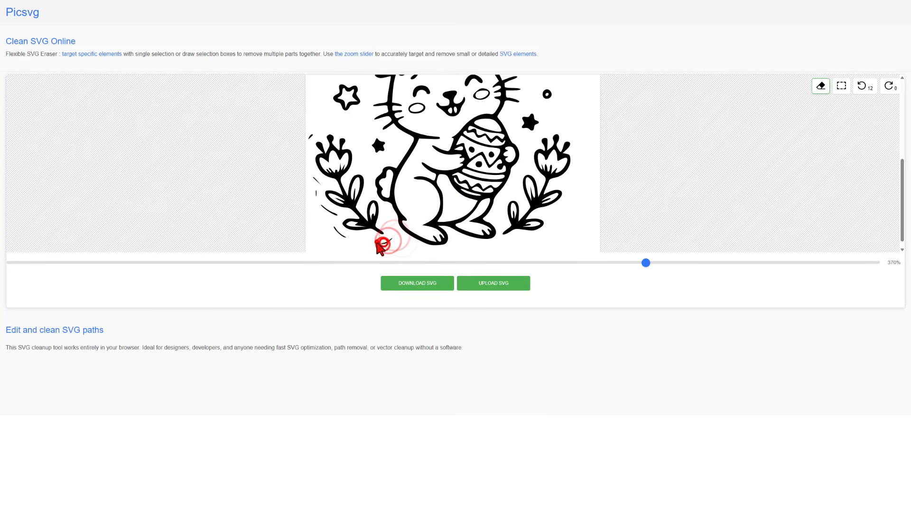
pyautogui.click(340, 235)
pyautogui.click(328, 211)
pyautogui.click(316, 193)
pyautogui.click(316, 180)
pyautogui.scroll(3, 508, 158)
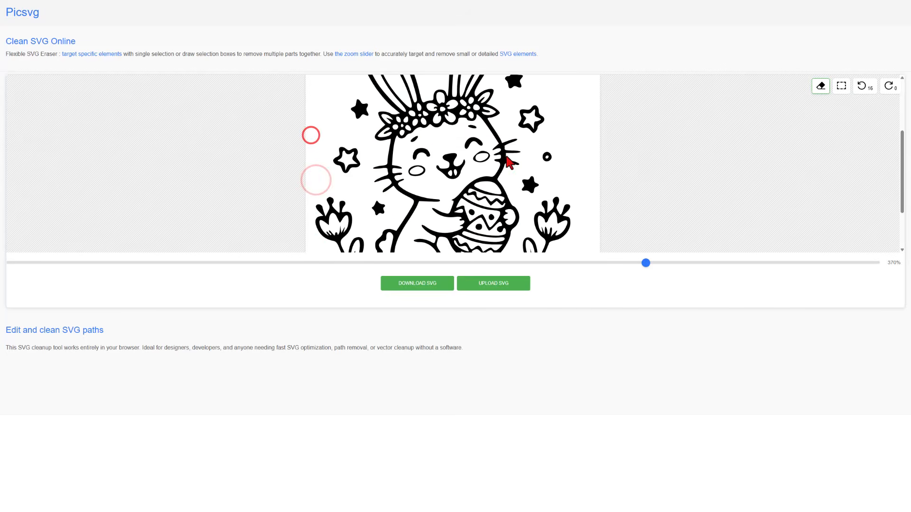
# - Erase the small circle beside the bunny's right-hand whiskers and check the artwork for leftover marks
pyautogui.click(488, 144)
pyautogui.click(548, 229)
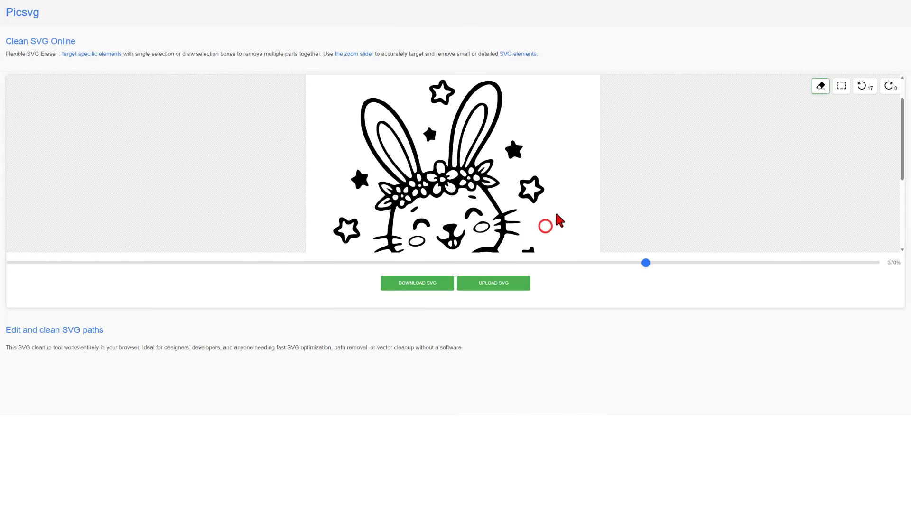
pyautogui.scroll(-3, 557, 213)
pyautogui.scroll(4, 561, 210)
pyautogui.scroll(-1, 579, 185)
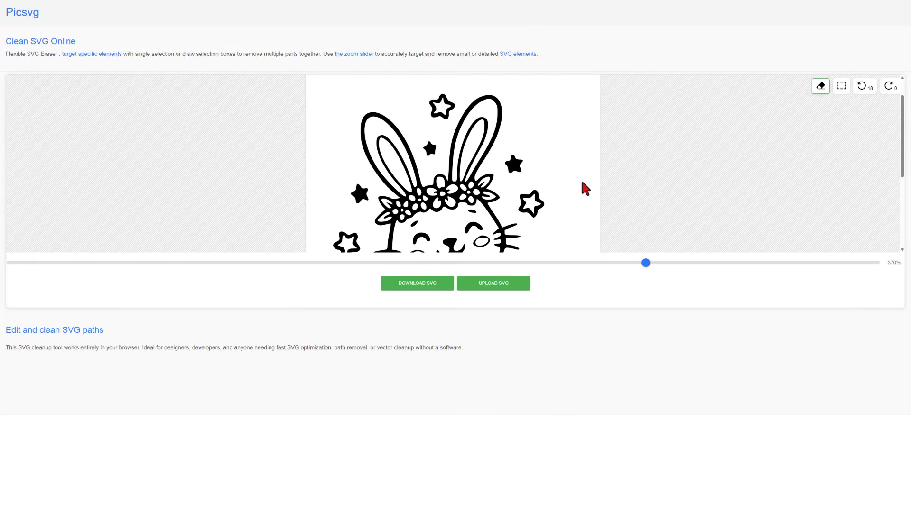
# - Download the cleaned bunny SVG and save it in the Downloads folder as "bunny2 picsvg_modified.svg"
pyautogui.scroll(-3, 585, 188)
pyautogui.click(425, 283)
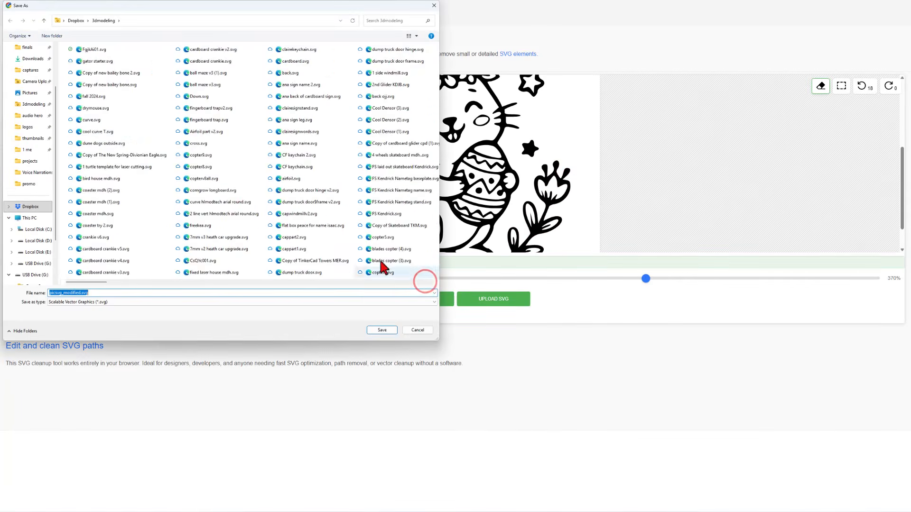
pyautogui.scroll(2, 49, 86)
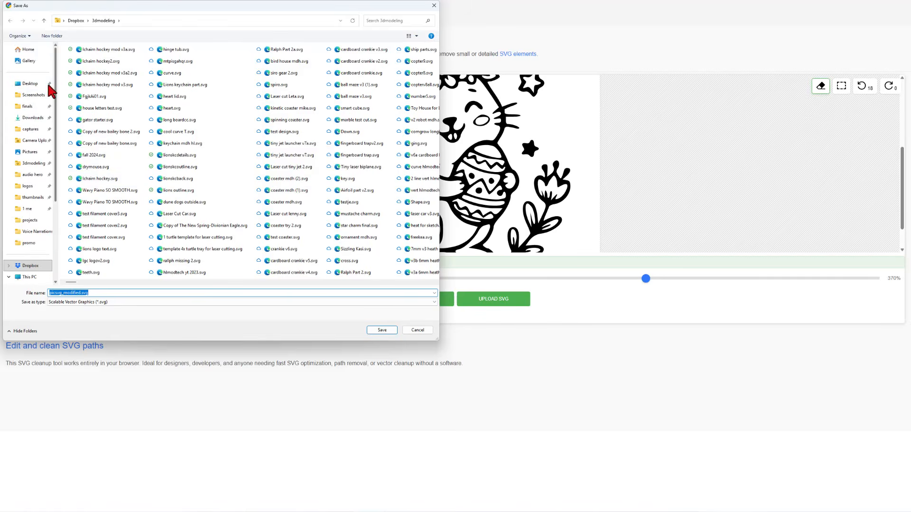
pyautogui.click(32, 118)
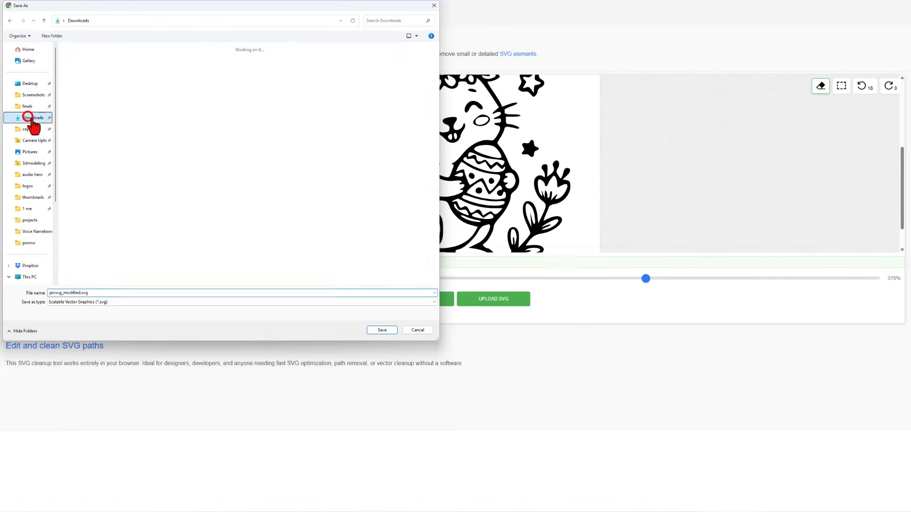
pyautogui.click(50, 293)
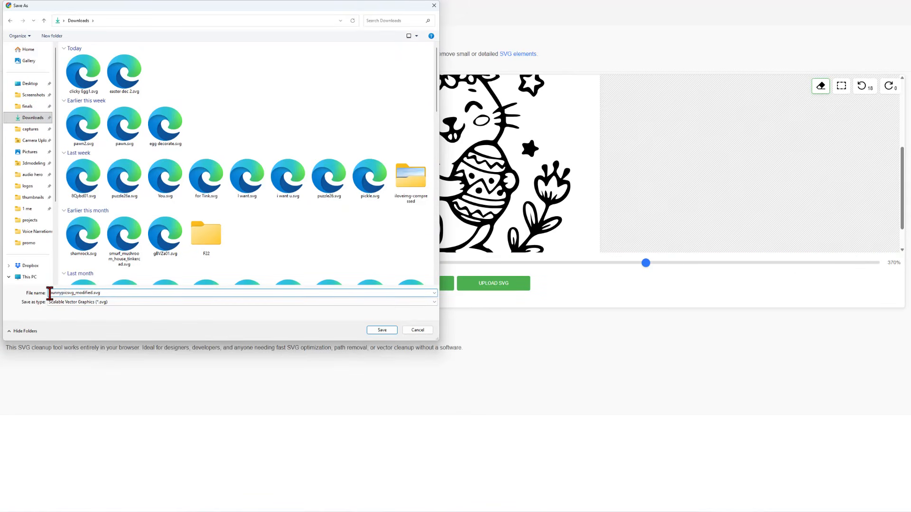
pyautogui.click(383, 330)
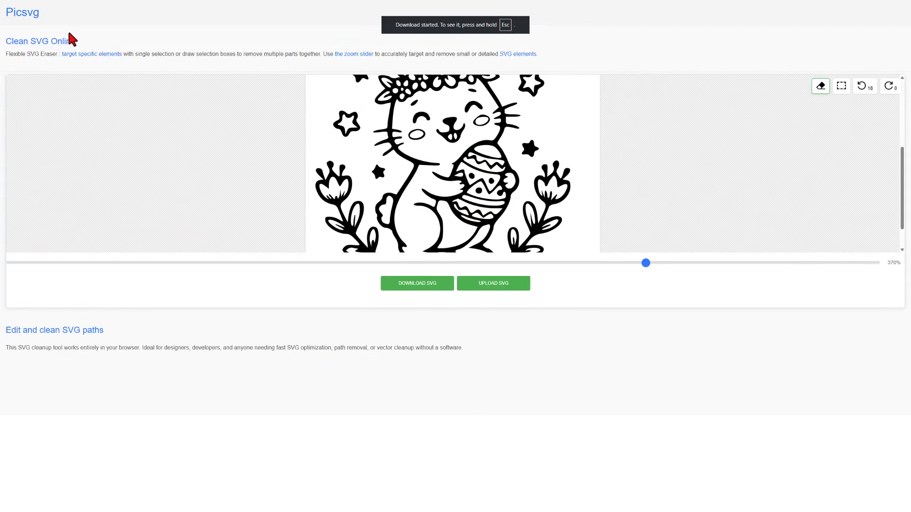
# - Return to the SVG converter's main page and upload the floral egg picture
pyautogui.click(17, 13)
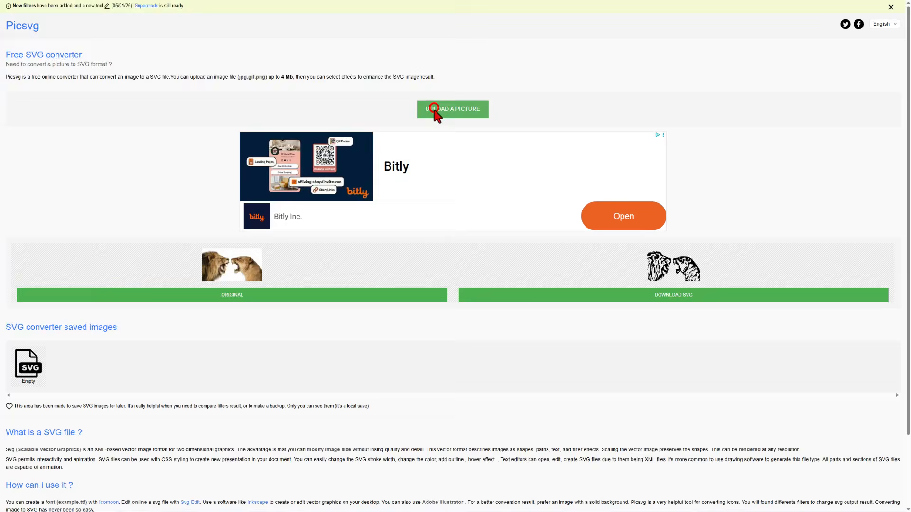
pyautogui.click(435, 108)
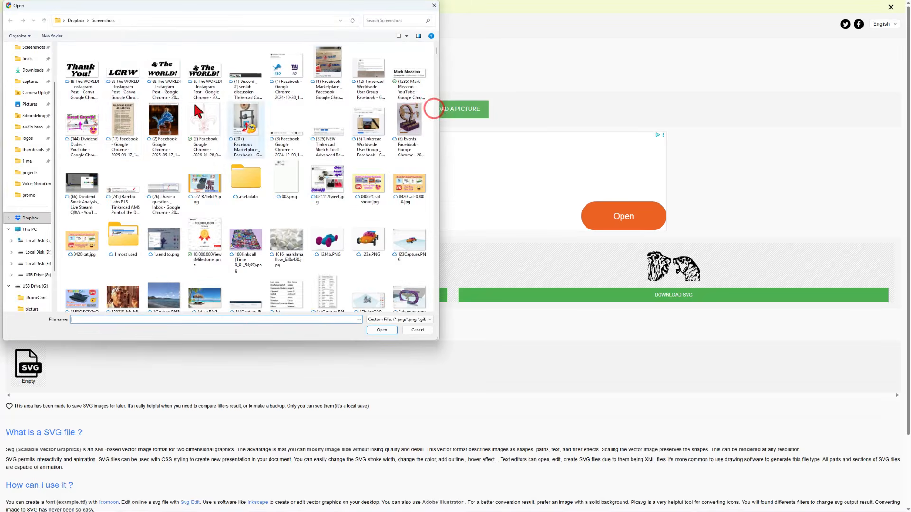
pyautogui.doubleClick(173, 212)
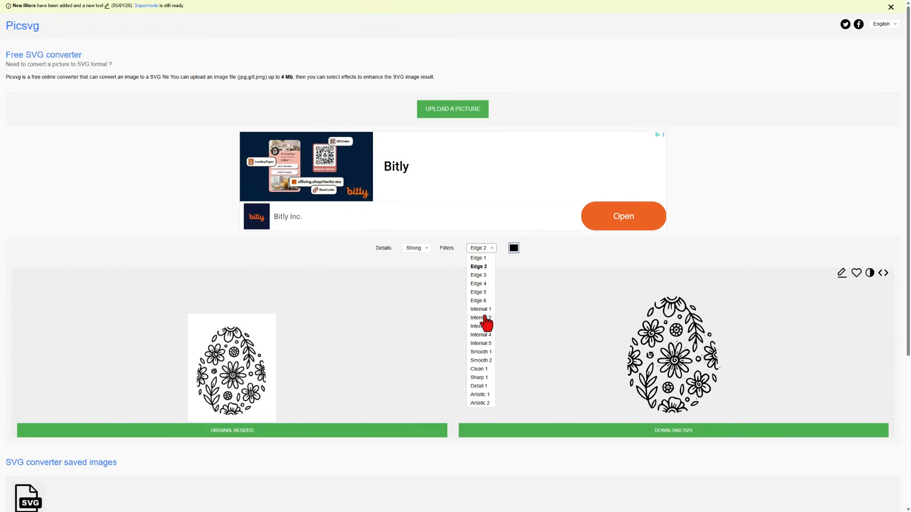
# - Compare the Internal 3 and Sharp 1 filters on the floral egg and set the filter to Internal 3
pyautogui.click(484, 327)
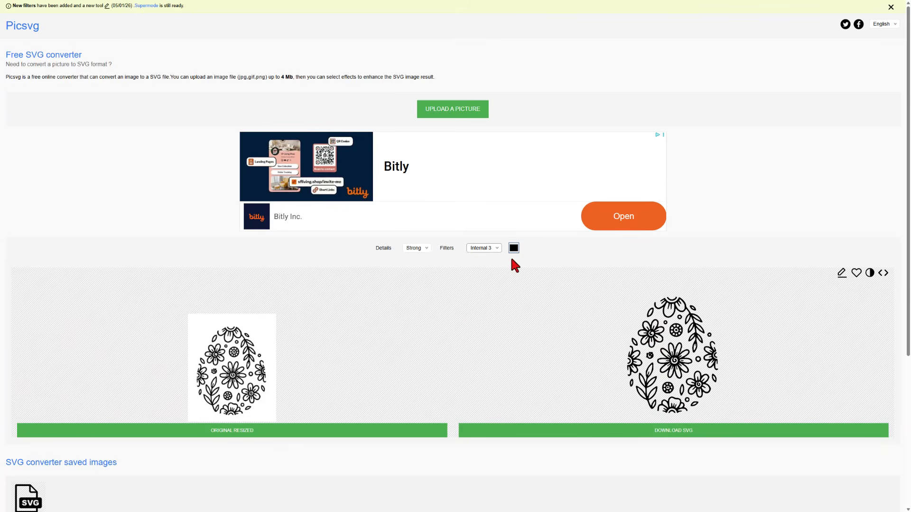
pyautogui.click(483, 248)
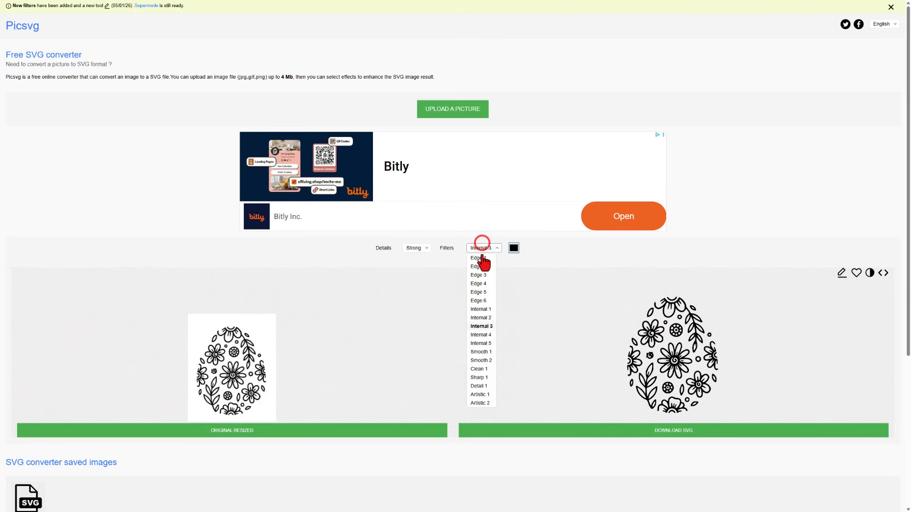
pyautogui.click(479, 379)
pyautogui.click(480, 326)
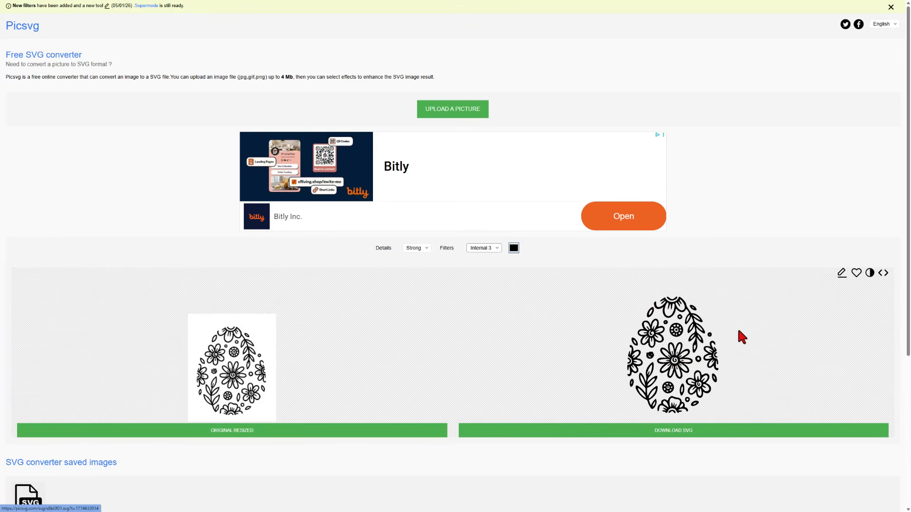
# - Open the floral egg in the SVG cleaner and erase the small circles, the two loose lower leaves and the lower round flower
pyautogui.click(842, 272)
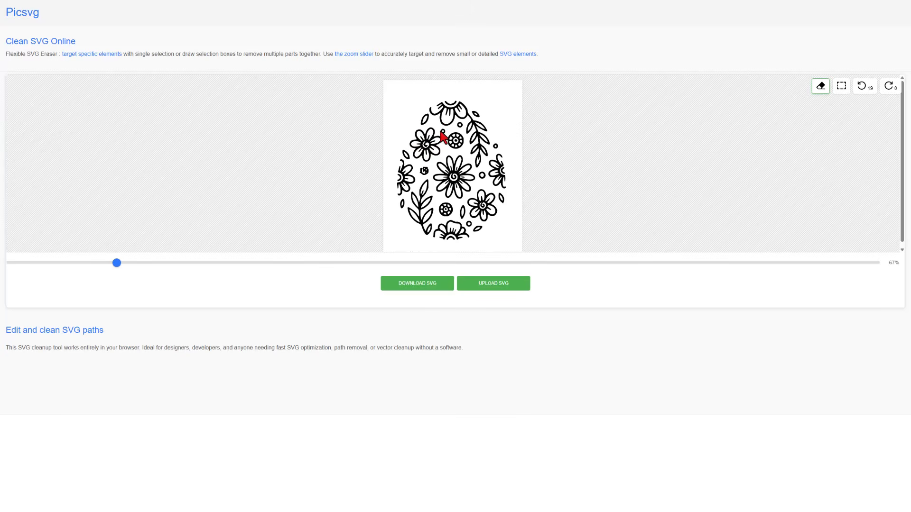
pyautogui.click(495, 147)
pyautogui.click(464, 210)
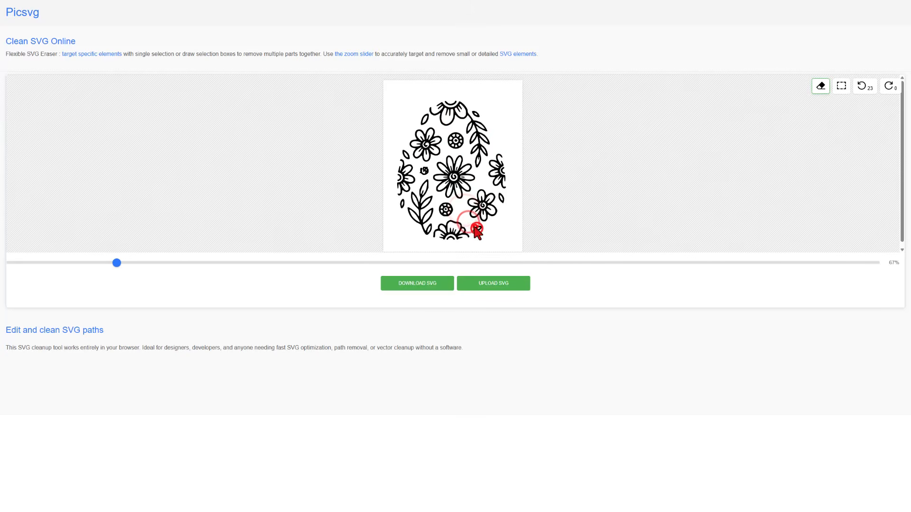
pyautogui.click(476, 231)
pyautogui.click(444, 209)
pyautogui.click(444, 210)
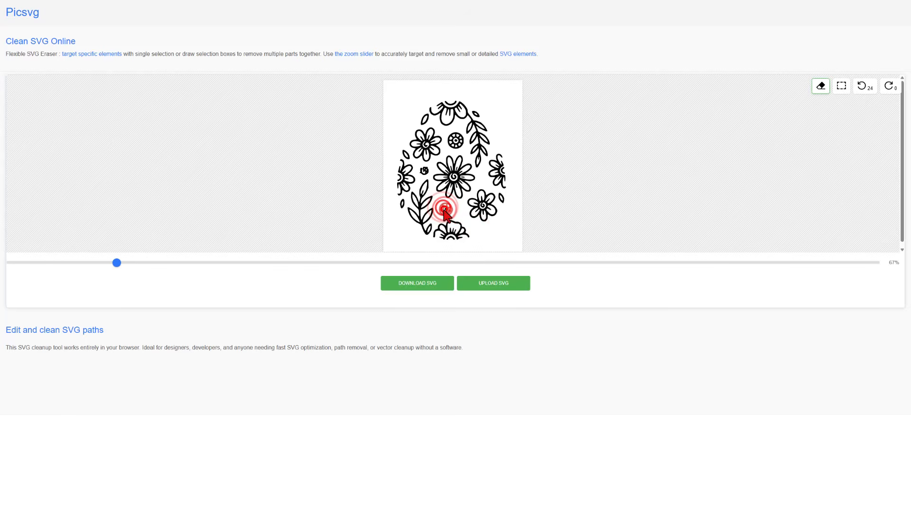
# - Erase the tiny rose and the remaining loose single leaves around the edge of the floral egg
pyautogui.click(424, 170)
pyautogui.click(402, 207)
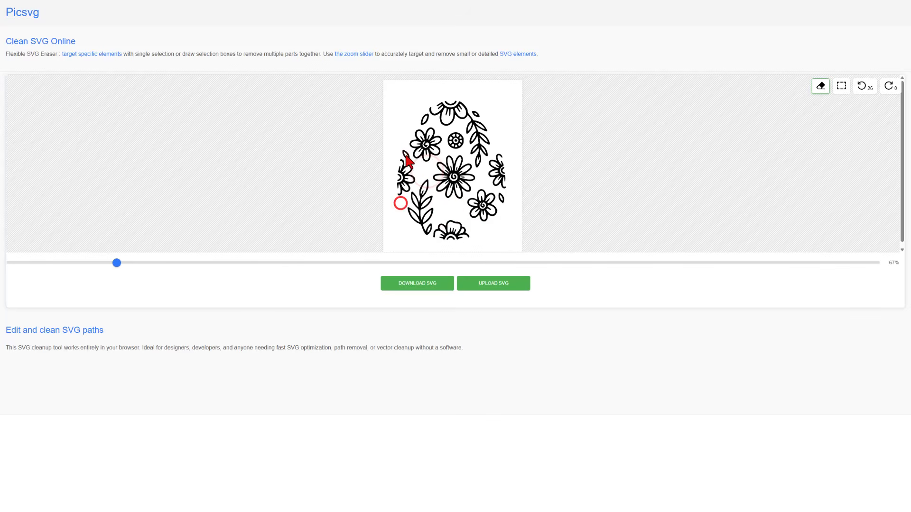
pyautogui.click(406, 155)
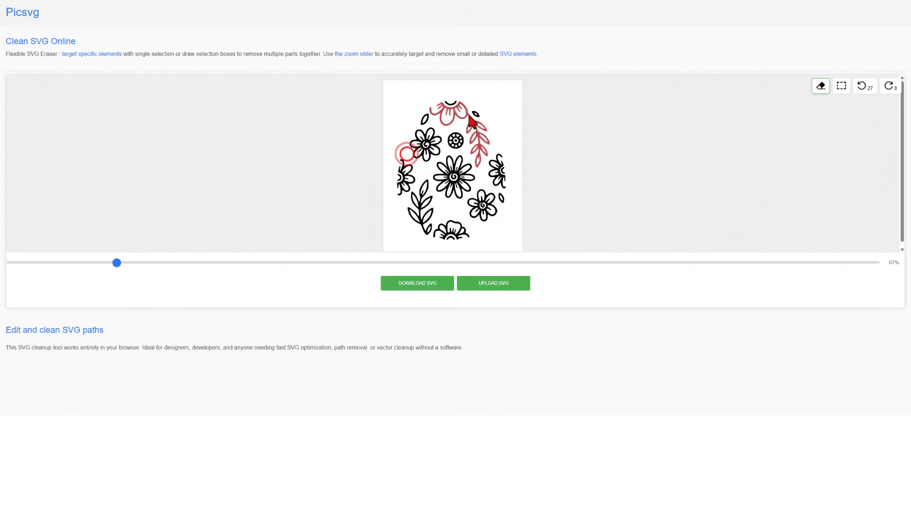
pyautogui.click(502, 195)
pyautogui.click(427, 119)
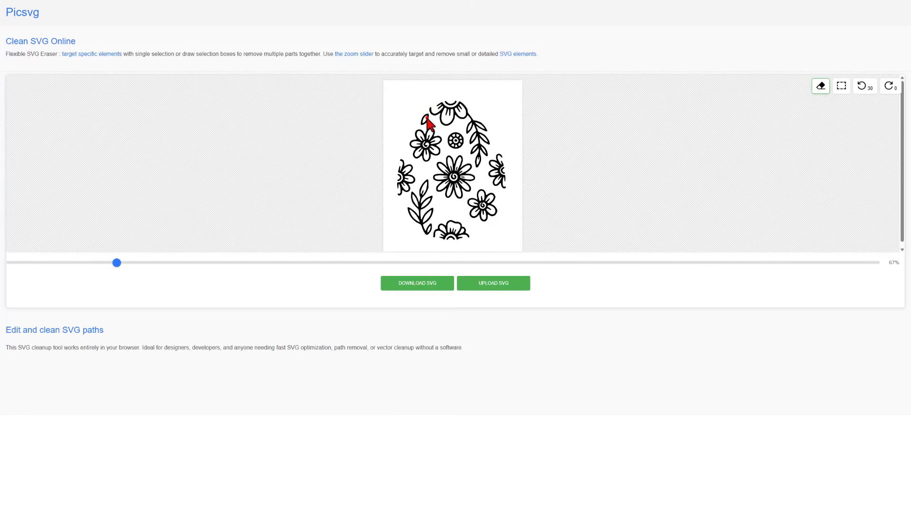
# - Download the cleaned floral egg SVG and save it in the Downloads folder as "flowers.svg"
pyautogui.click(418, 290)
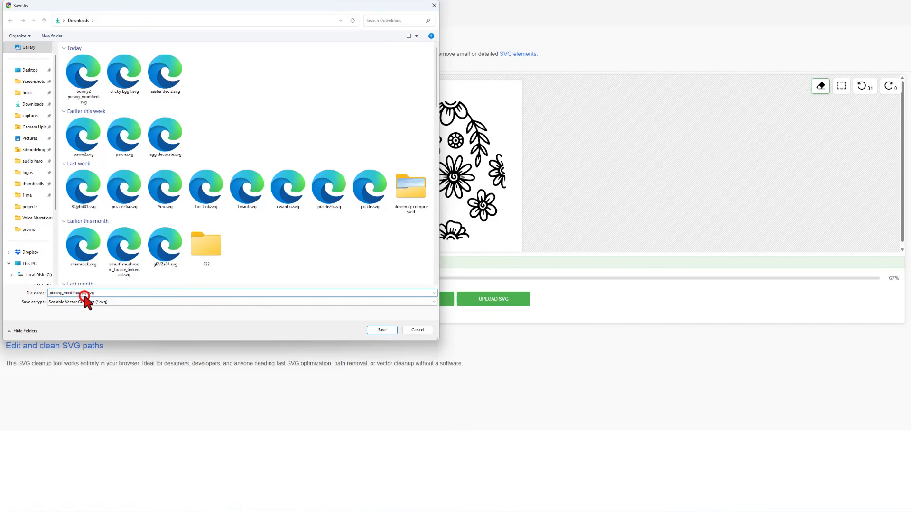
pyautogui.moveTo(83, 294); pyautogui.dragTo(48, 294)
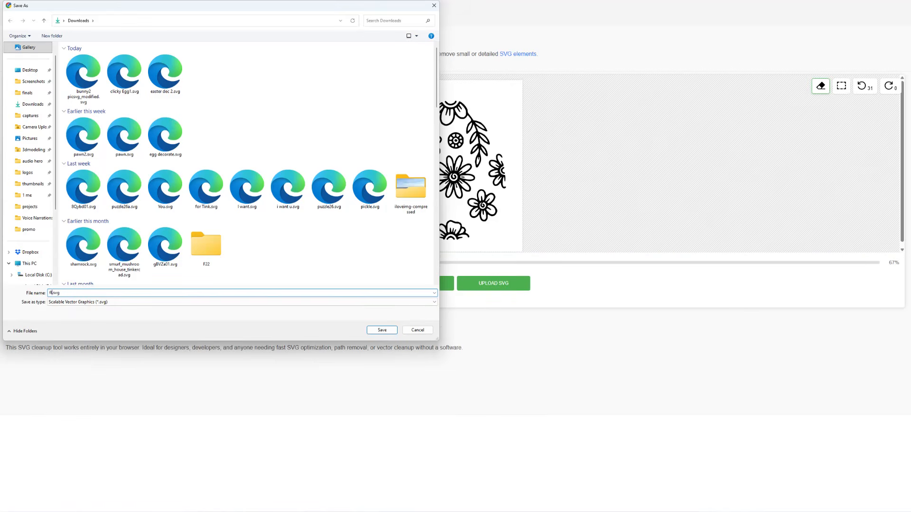
pyautogui.press('Return')
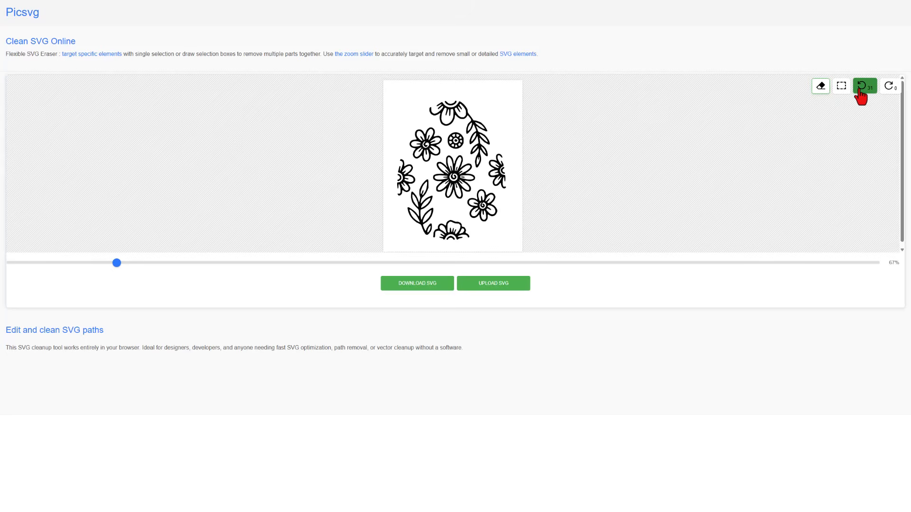
# - Try box selection on the egg's top flower with its leafy branch and on the upper-left flower, without deleting anything
pyautogui.click(841, 86)
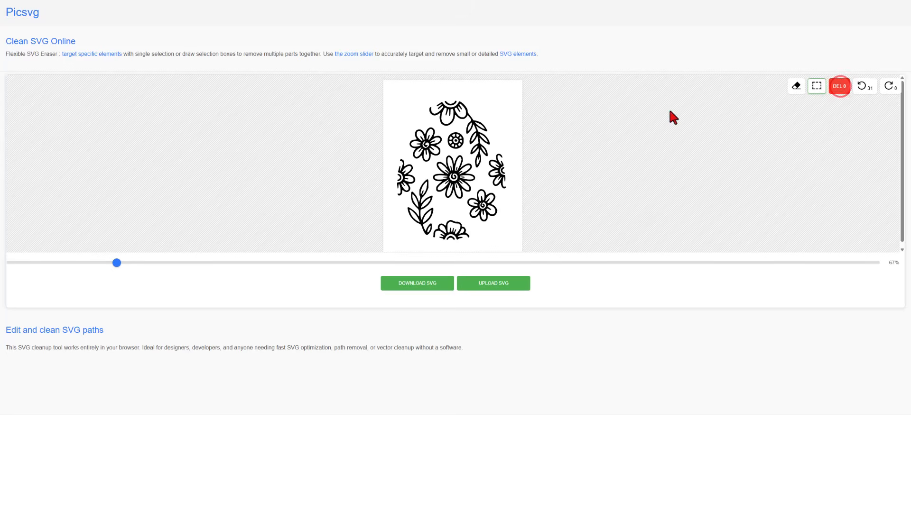
pyautogui.moveTo(491, 112); pyautogui.dragTo(457, 120)
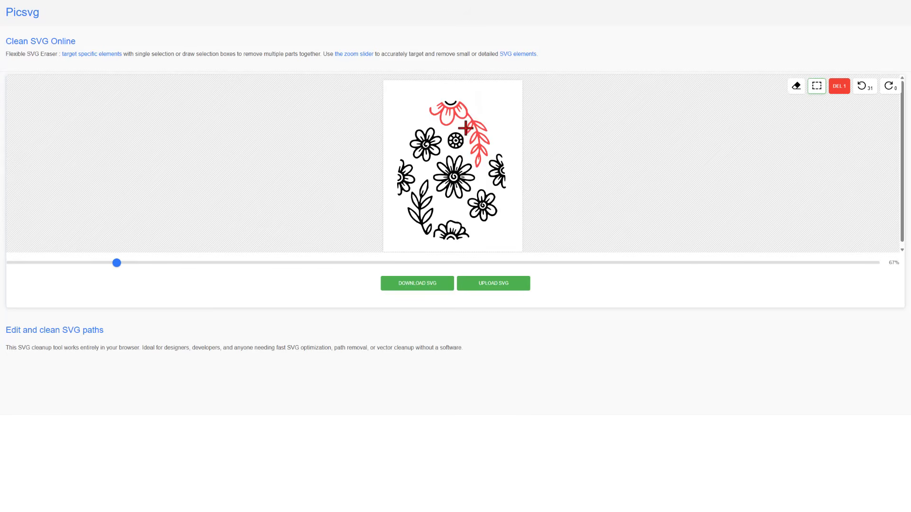
pyautogui.click(465, 128)
pyautogui.moveTo(462, 129); pyautogui.dragTo(415, 134)
pyautogui.click(431, 129)
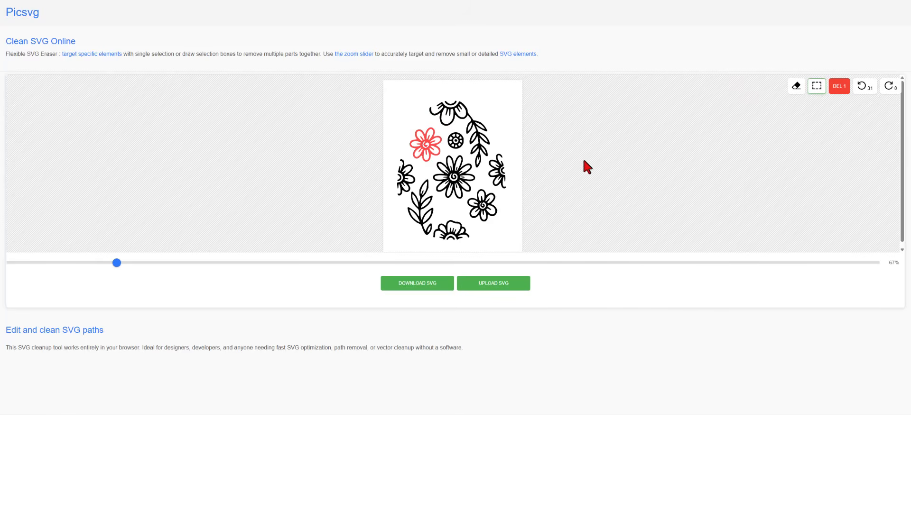
# - Switch to the clicky Egg design in Tinkercad and choose "bunny2 picsvg_modified.svg" from Downloads as the file to import
pyautogui.click(28, 16)
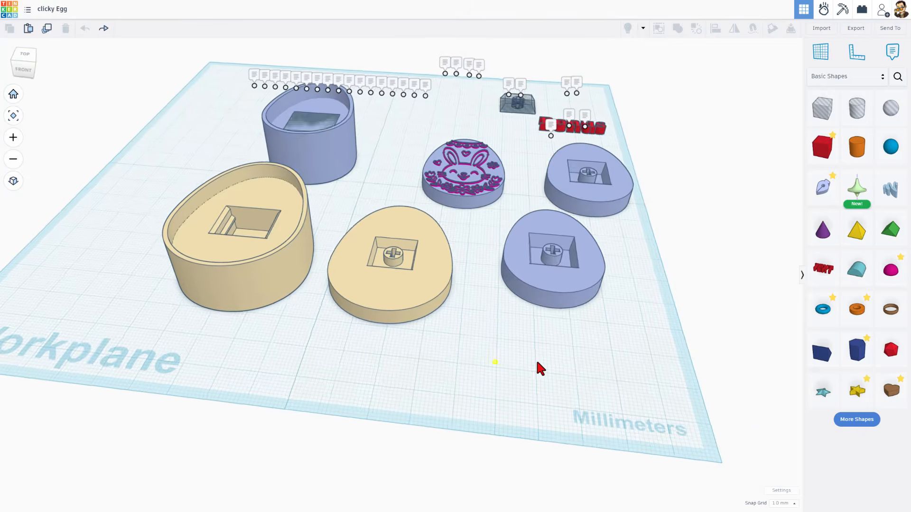
pyautogui.moveTo(537, 370)
pyautogui.mouseDown(button='right')
pyautogui.moveTo(509, 350)
pyautogui.moveTo(502, 366)
pyautogui.moveTo(536, 379)
pyautogui.moveTo(529, 378)
pyautogui.mouseUp(button='right')
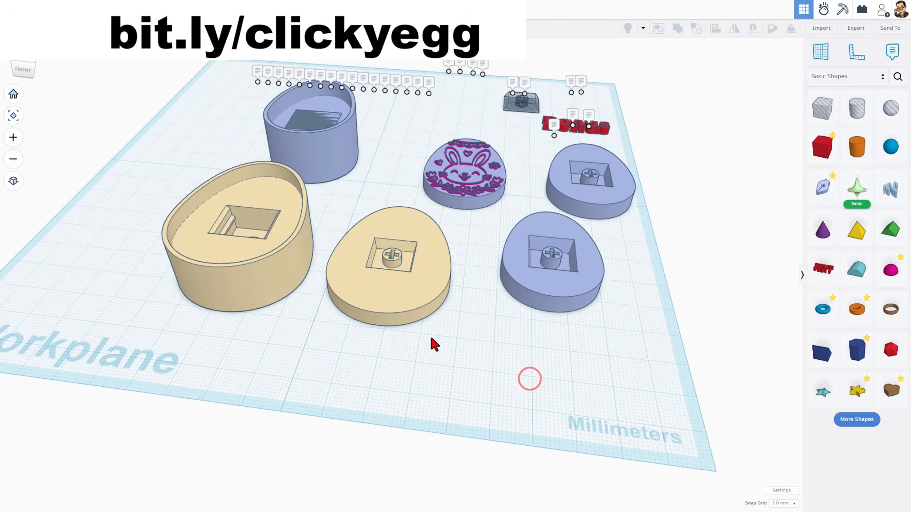
pyautogui.moveTo(449, 362); pyautogui.dragTo(463, 367, button='right')
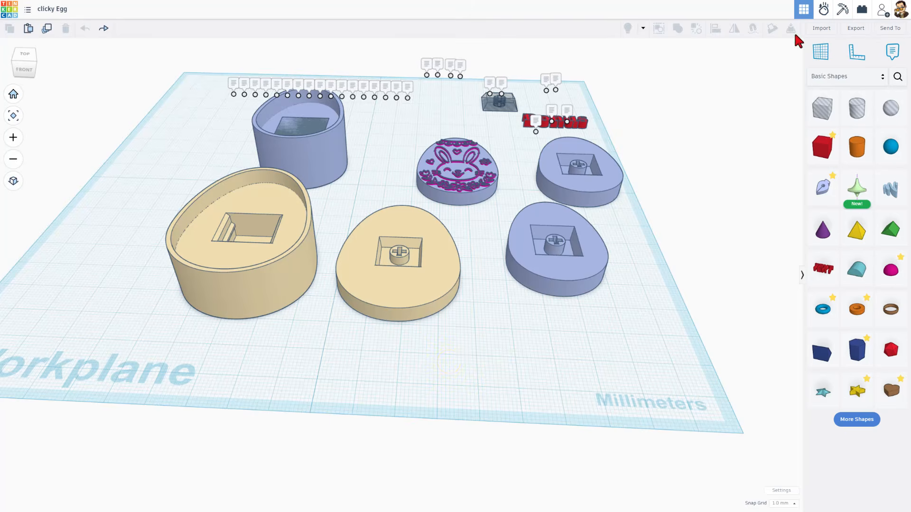
pyautogui.click(825, 30)
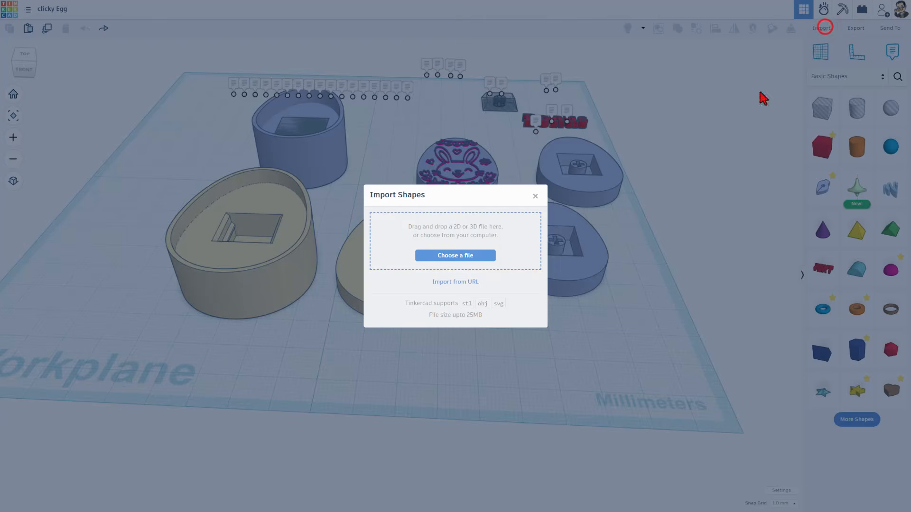
pyautogui.click(465, 258)
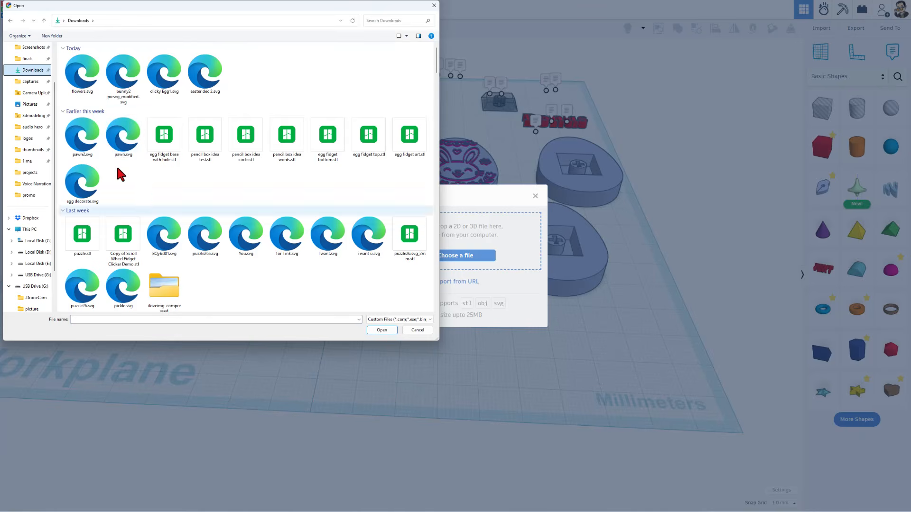
pyautogui.doubleClick(123, 81)
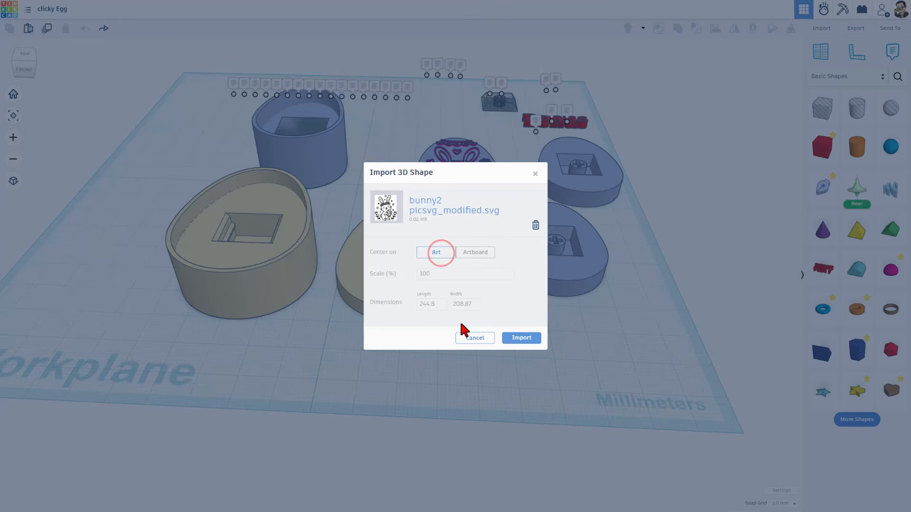
# - Set the bunny artwork's import length to 30 and import it into the design
pyautogui.doubleClick(434, 304)
pyautogui.write('30')
pyautogui.click(523, 298)
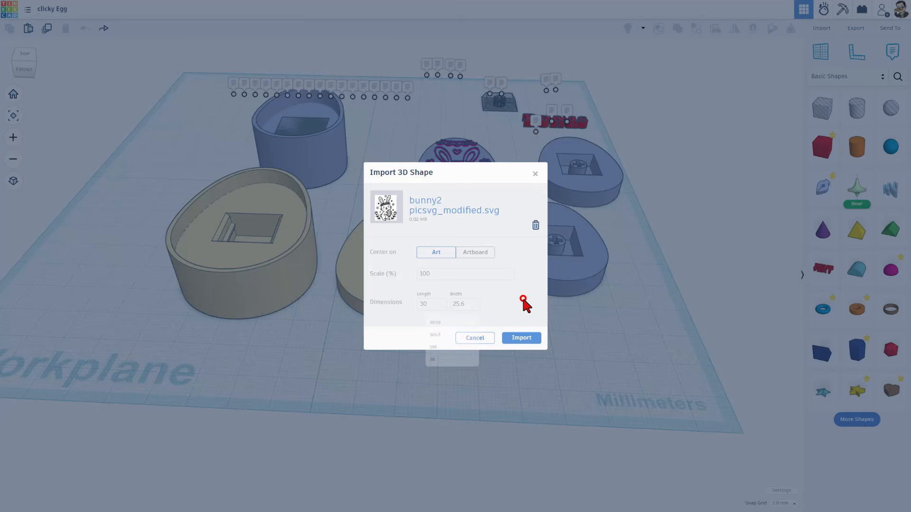
pyautogui.click(522, 338)
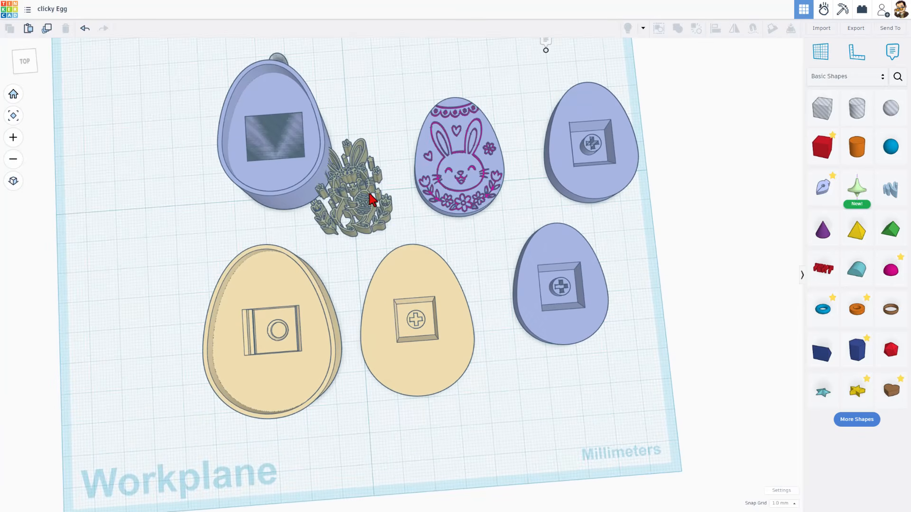
# - Move the imported bunny artwork about 6.2 mm toward the decorated bunny egg
pyautogui.click(382, 199)
pyautogui.moveTo(384, 198); pyautogui.dragTo(394, 199)
pyautogui.scroll(1, 408, 225)
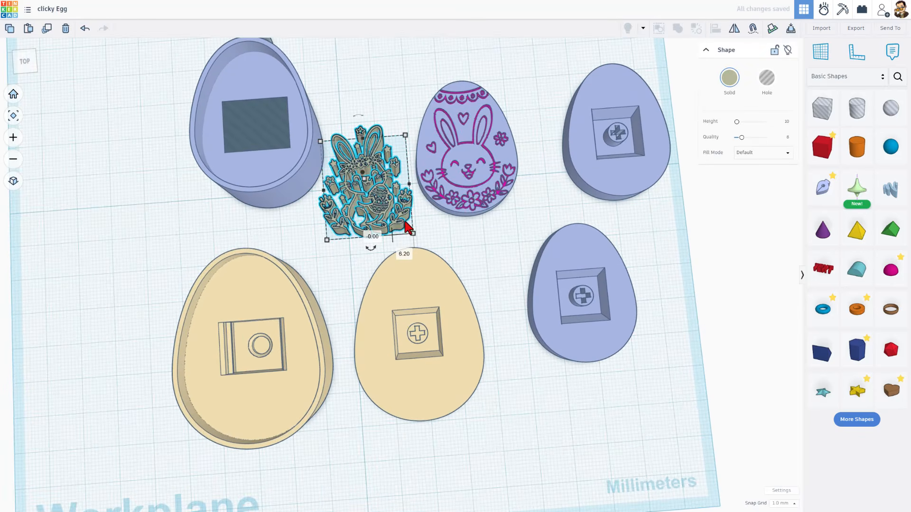
pyautogui.scroll(1, 398, 220)
pyautogui.moveTo(393, 203); pyautogui.dragTo(388, 163, button='right')
# - Duplicate the egg lid beneath the pink bunny decoration and move the copy straight back behind the original
pyautogui.click(485, 214)
pyautogui.moveTo(488, 215); pyautogui.dragTo(479, 246, button='right')
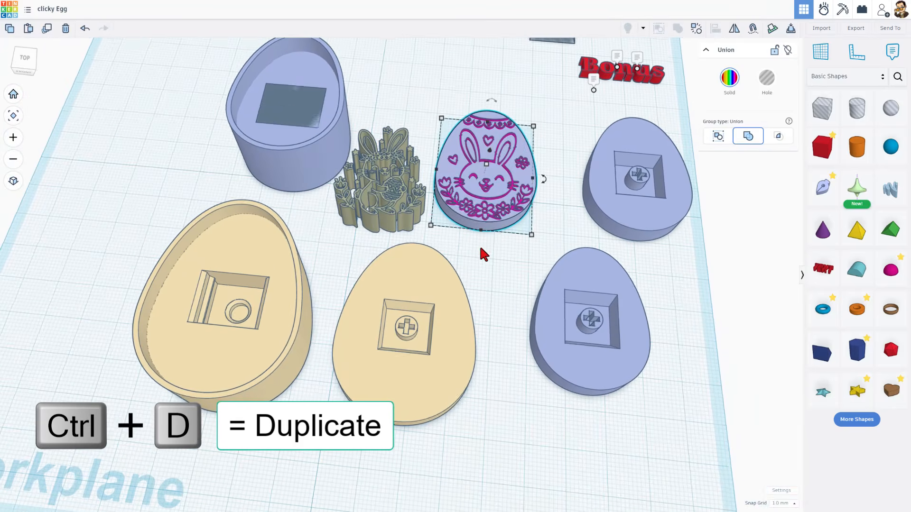
pyautogui.click(490, 259)
pyautogui.click(456, 148)
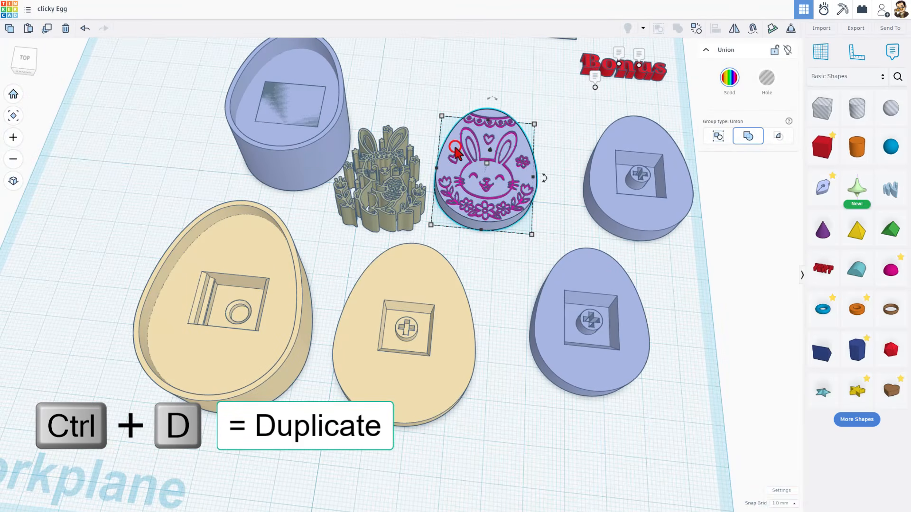
pyautogui.hotkey('shift', 'Up')
pyautogui.hotkey('shift', 'Up')
pyautogui.hotkey('shift', 'Up')
pyautogui.hotkey('shift', 'Up')
pyautogui.hotkey('shift', 'Up')
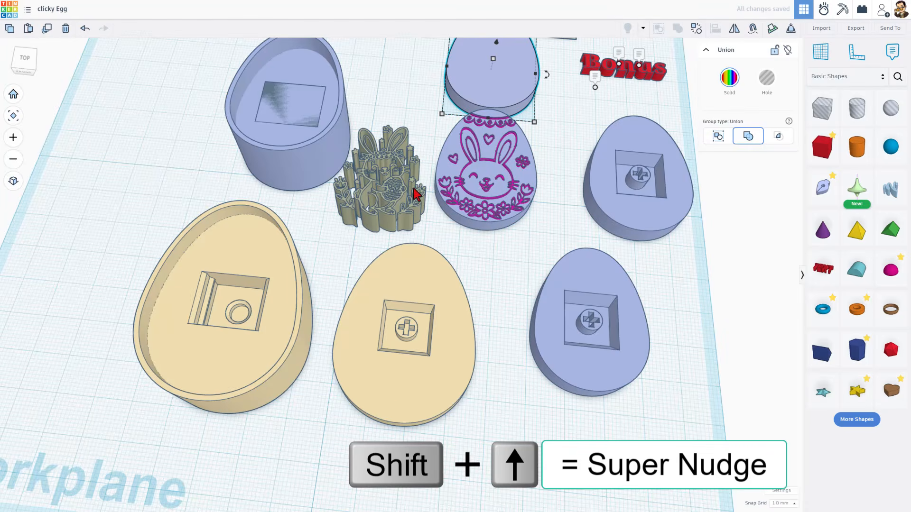
# - Set the workplane on top of the copied egg lid and move the standing bunny artwork onto that surface
pyautogui.moveTo(357, 186); pyautogui.dragTo(348, 255, button='middle')
pyautogui.press('w')
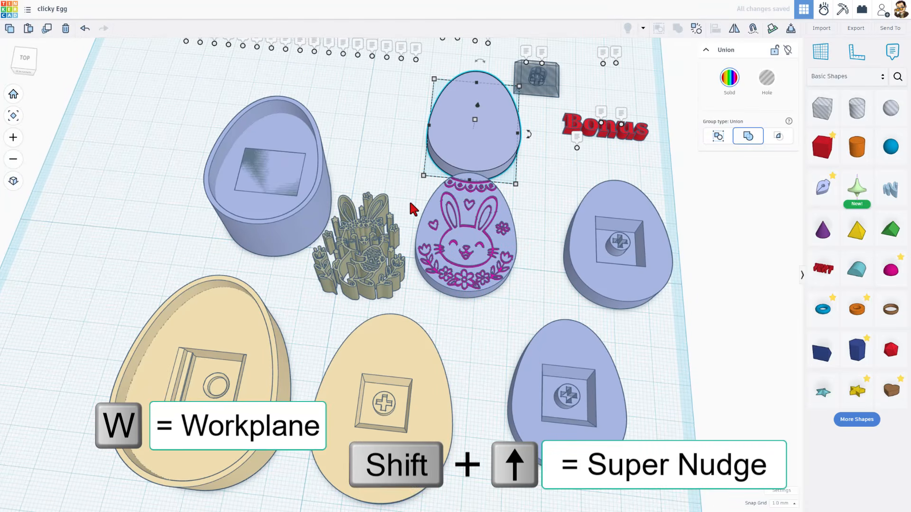
pyautogui.click(459, 148)
pyautogui.press('d')
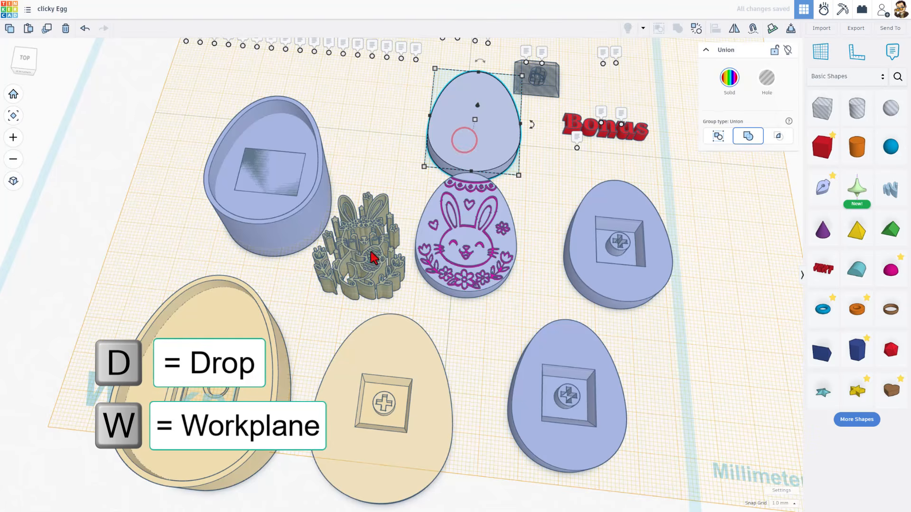
pyautogui.click(372, 256)
pyautogui.moveTo(372, 256)
pyautogui.mouseDown()
pyautogui.moveTo(503, 107)
pyautogui.moveTo(487, 127)
pyautogui.mouseUp()
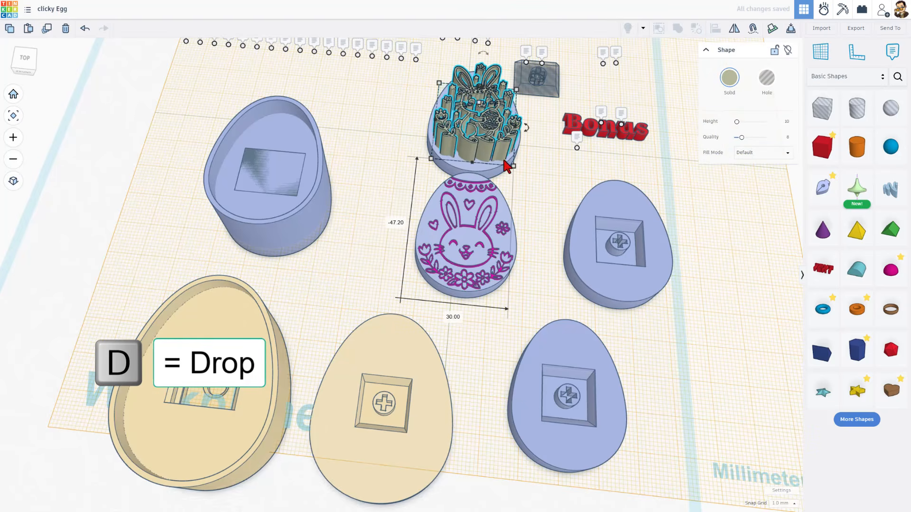
# - Shift the bunny artwork about 1 mm by 0.4 mm to center it on the egg lid
pyautogui.moveTo(505, 164)
pyautogui.mouseDown(button='right')
pyautogui.moveTo(275, 98)
pyautogui.moveTo(445, 178)
pyautogui.moveTo(503, 255)
pyautogui.moveTo(419, 244)
pyautogui.mouseUp(button='right')
pyautogui.click(362, 277)
pyautogui.moveTo(406, 226); pyautogui.dragTo(401, 226)
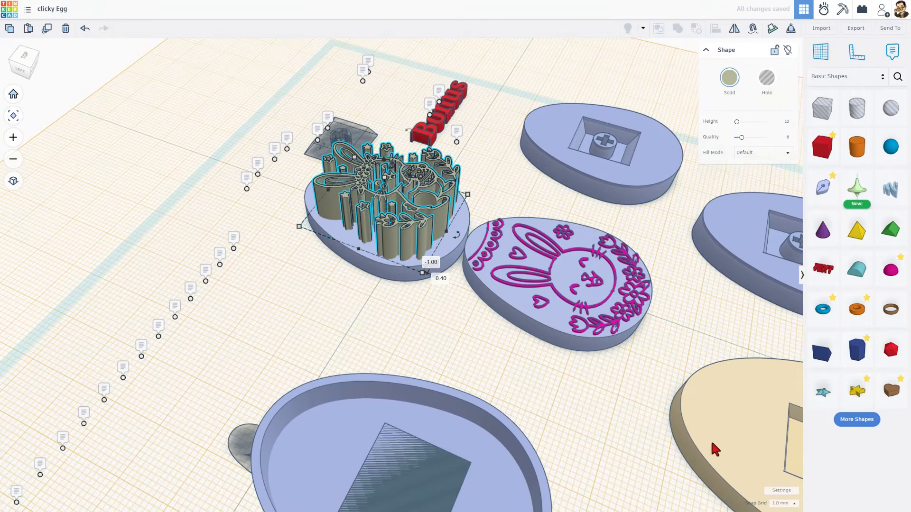
# - Turn the snap grid off and resize the bunny artwork slightly about its center to fit the lid
pyautogui.click(787, 505)
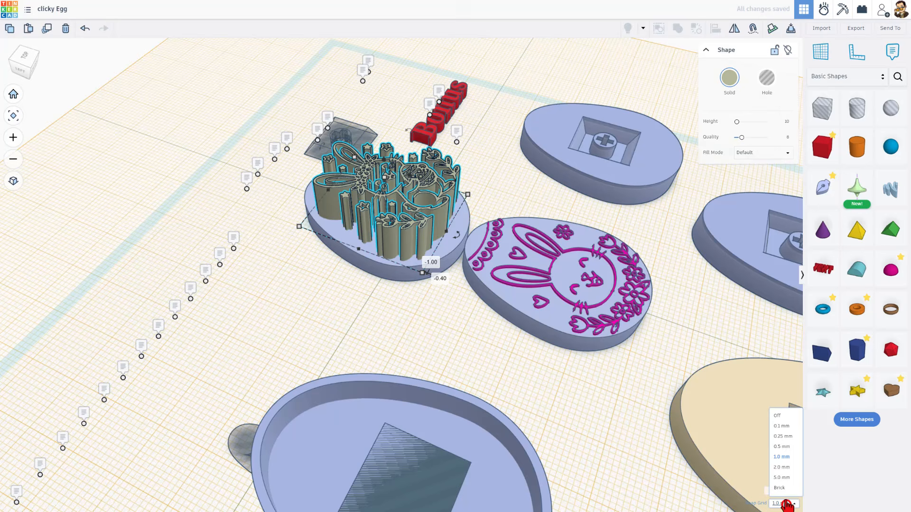
pyautogui.click(781, 416)
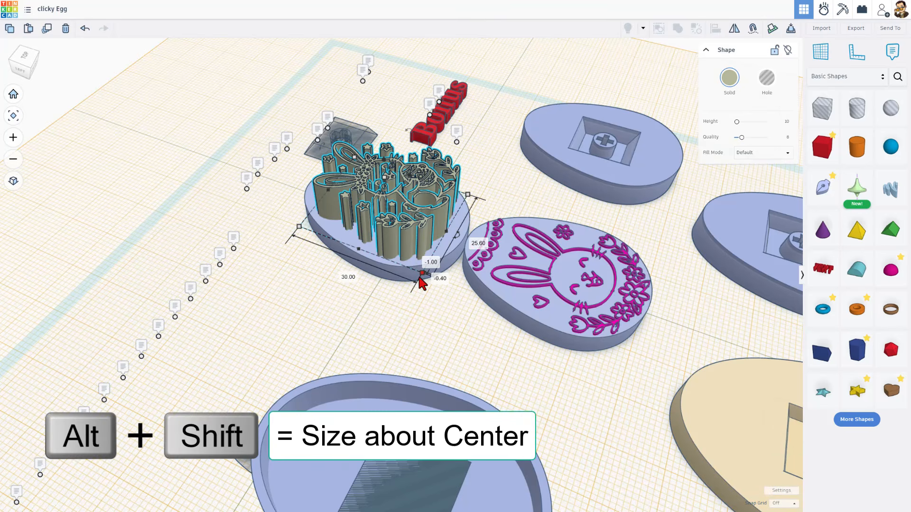
pyautogui.keyDown('alt'); pyautogui.keyDown('shift'); pyautogui.moveTo(420, 278); pyautogui.dragTo(424, 278); pyautogui.keyUp('shift'); pyautogui.keyUp('alt')
pyautogui.moveTo(396, 293); pyautogui.dragTo(501, 294, button='right')
pyautogui.click(381, 310)
# - Reduce the bunny artwork's height to a thin relief on the lid and restore the main workplane
pyautogui.moveTo(381, 303); pyautogui.dragTo(422, 290, button='right')
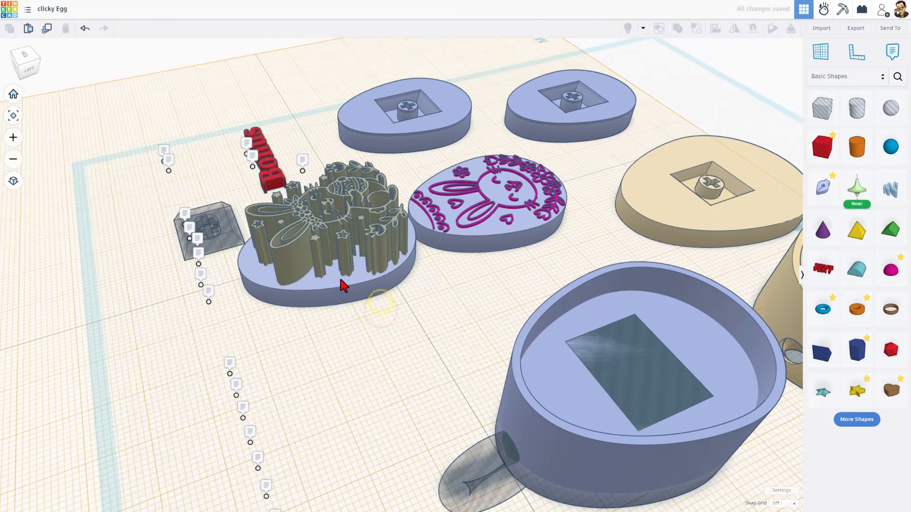
pyautogui.click(344, 264)
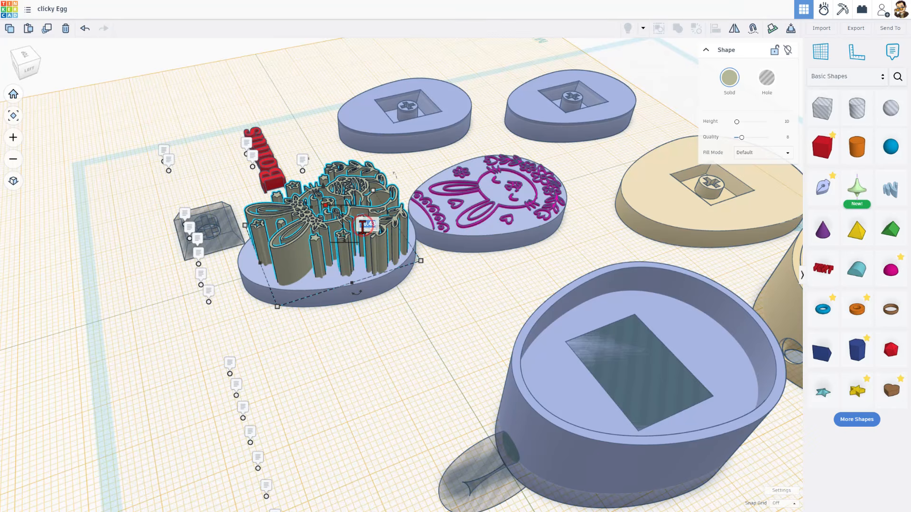
pyautogui.press('Return')
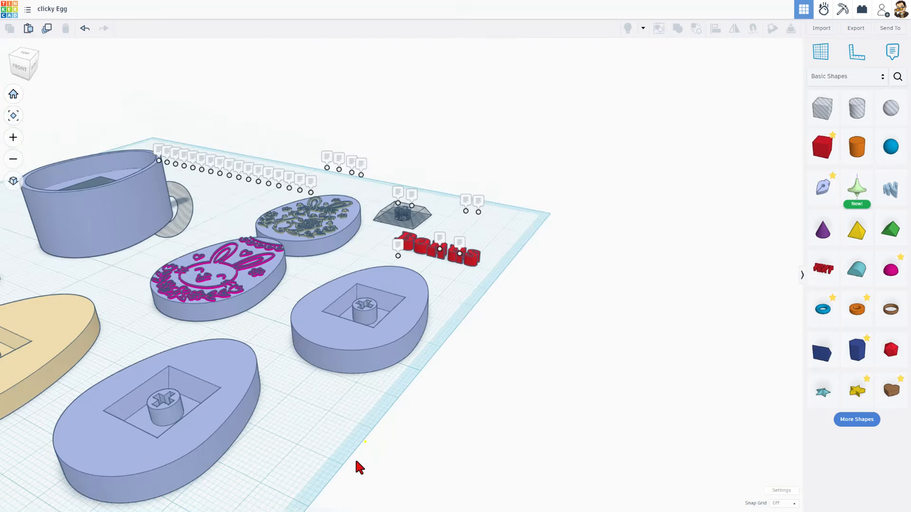
pyautogui.moveTo(366, 441); pyautogui.dragTo(288, 222, button='right')
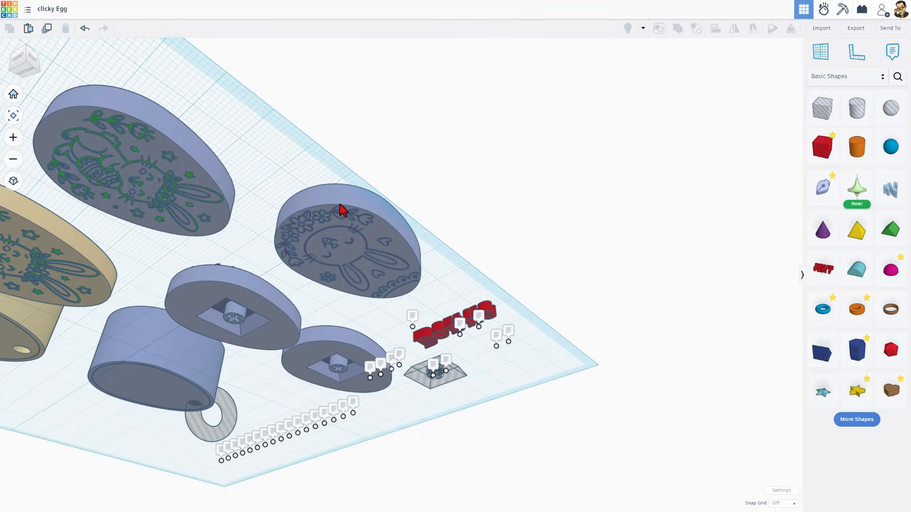
# - Import flowers.svg into the design and leave it beside the decorated bunny egg
pyautogui.moveTo(343, 211); pyautogui.dragTo(452, 336, button='right')
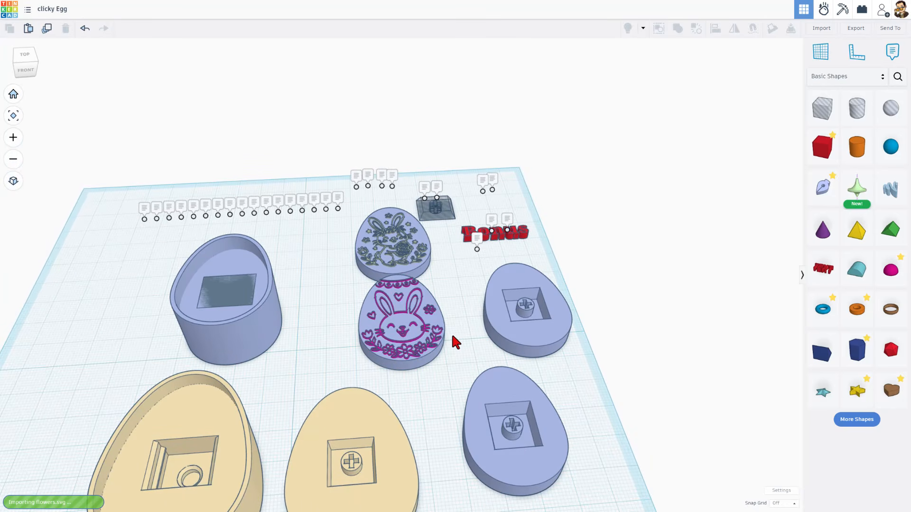
pyautogui.moveTo(494, 290); pyautogui.dragTo(317, 335, button='right')
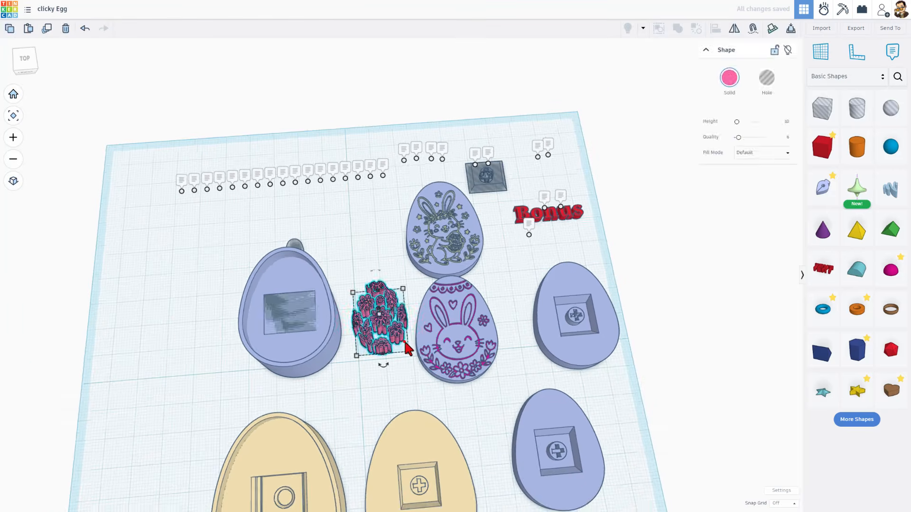
pyautogui.click(404, 340)
pyautogui.scroll(2, 403, 341)
pyautogui.moveTo(389, 362)
pyautogui.mouseDown(button='right')
pyautogui.moveTo(371, 360)
pyautogui.moveTo(372, 342)
pyautogui.moveTo(351, 356)
pyautogui.moveTo(191, 371)
pyautogui.mouseUp(button='right')
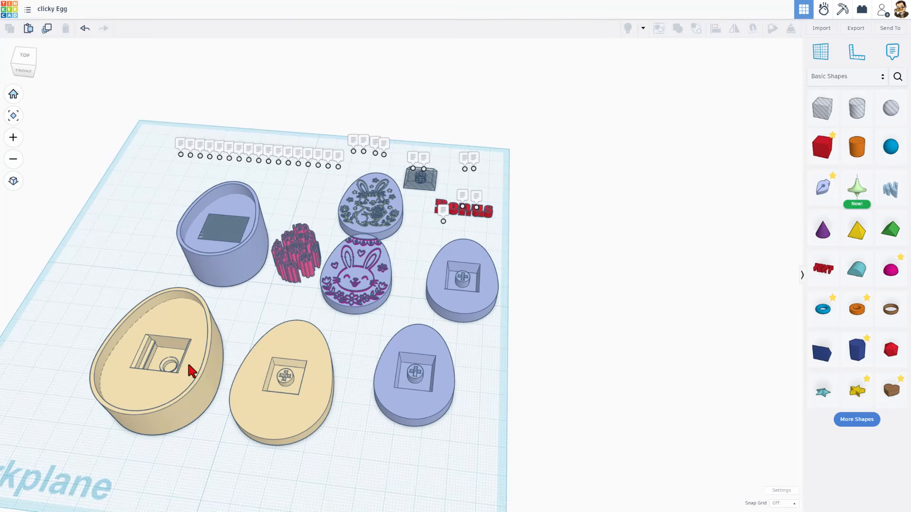
# - Set the snap grid to 1.0 mm and move the solid egg extrusion sideways out of the hollow blue base
pyautogui.moveTo(259, 346); pyautogui.dragTo(424, 384, button='middle')
pyautogui.scroll(1, 313, 367)
pyautogui.click(398, 245)
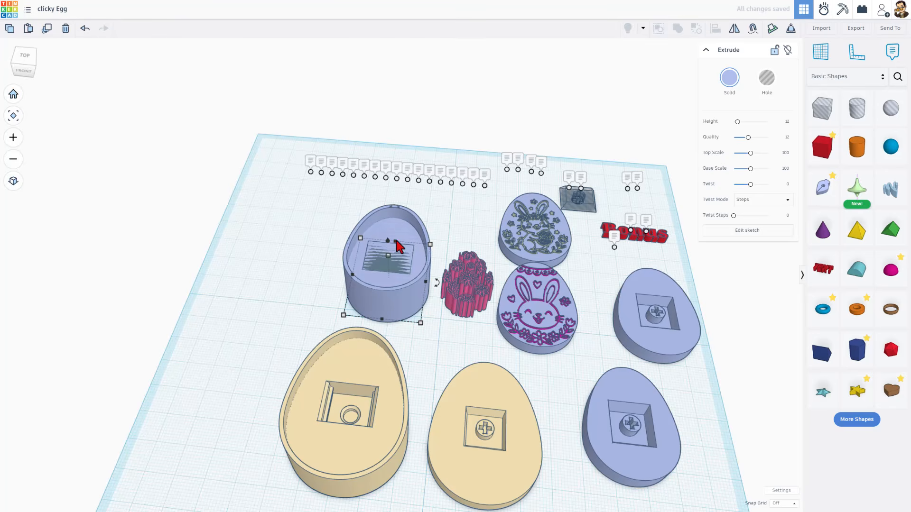
pyautogui.click(783, 503)
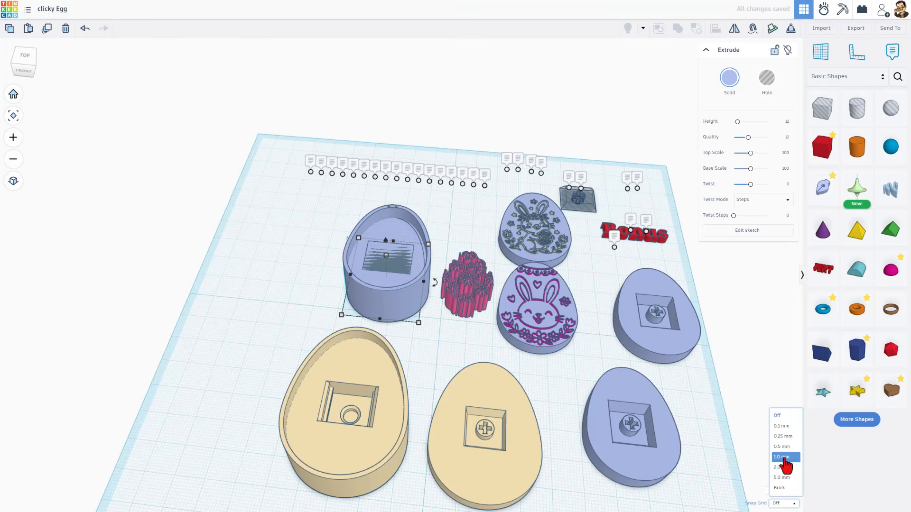
pyautogui.click(784, 457)
pyautogui.hotkey('shift', 'Left')
pyautogui.hotkey('shift', 'Left')
pyautogui.hotkey('shift', 'Left')
pyautogui.hotkey('shift', 'Left')
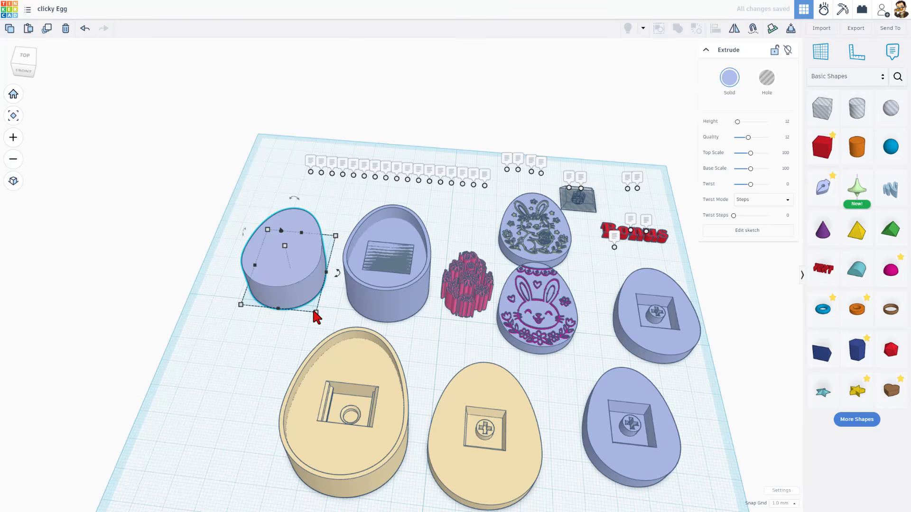
# - Enlarge the solid blue egg proportionally and set its height to 12 mm
pyautogui.moveTo(314, 312)
pyautogui.mouseDown()
pyautogui.moveTo(334, 340)
pyautogui.moveTo(315, 307)
pyautogui.mouseUp()
pyautogui.click(269, 333)
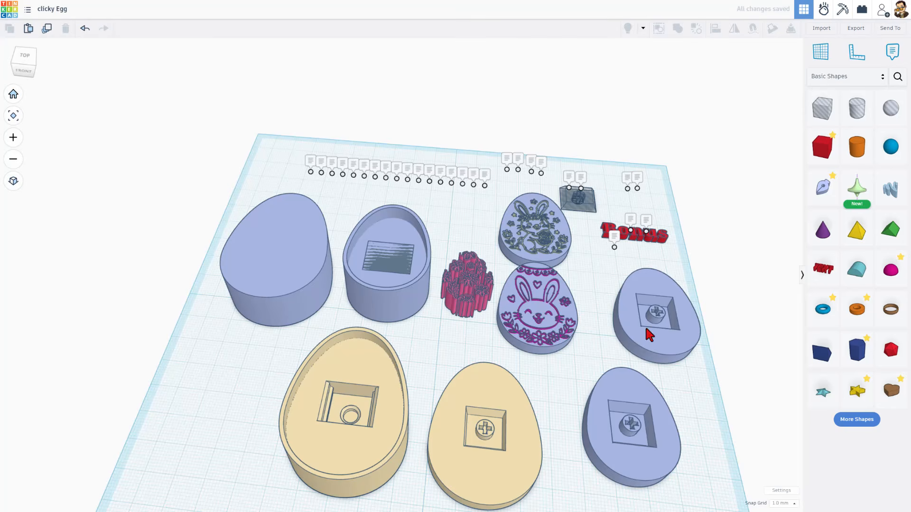
pyautogui.click(321, 258)
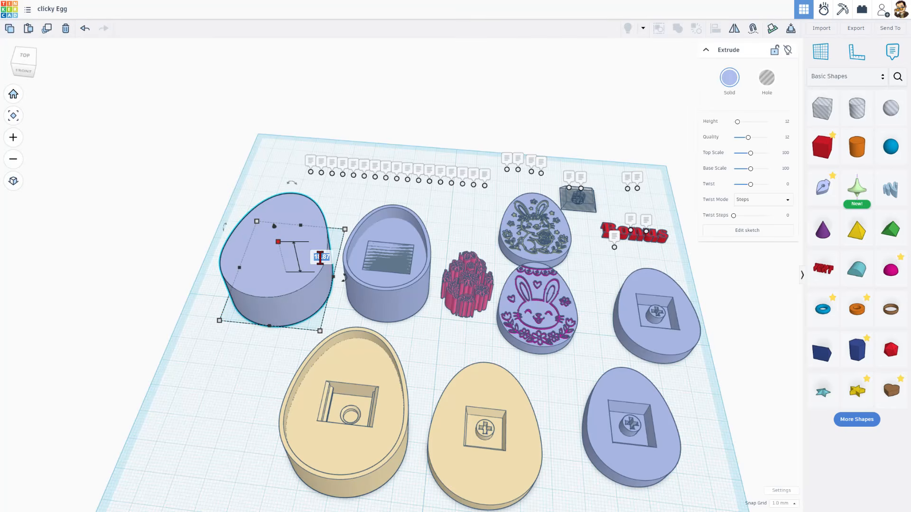
pyautogui.write('12')
pyautogui.press('Return')
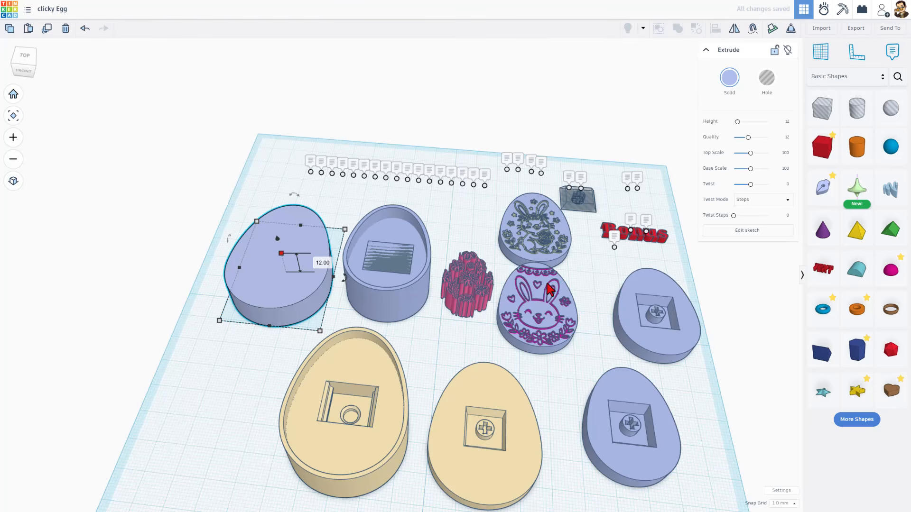
# - Flip the cream egg lid and its green inlay together by 180° so the bunny design faces up
pyautogui.moveTo(413, 356); pyautogui.dragTo(418, 352, button='right')
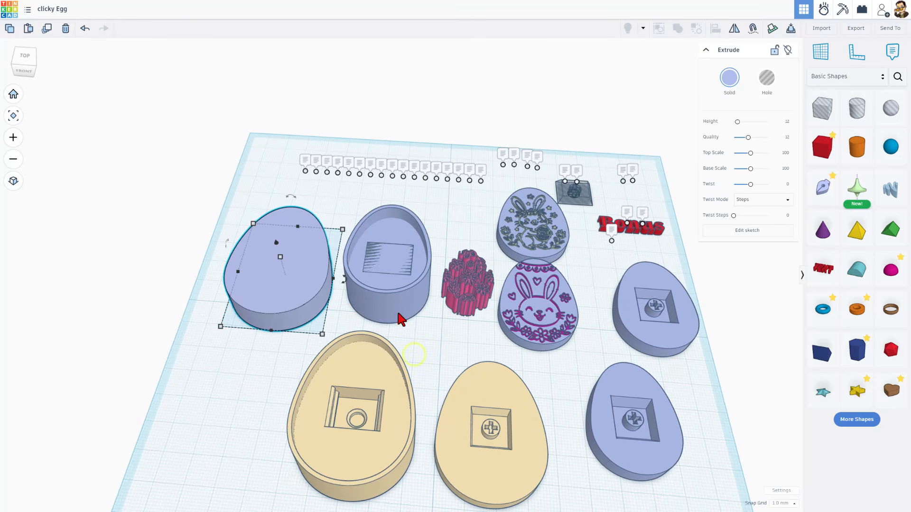
pyautogui.moveTo(357, 354); pyautogui.dragTo(357, 340, button='right')
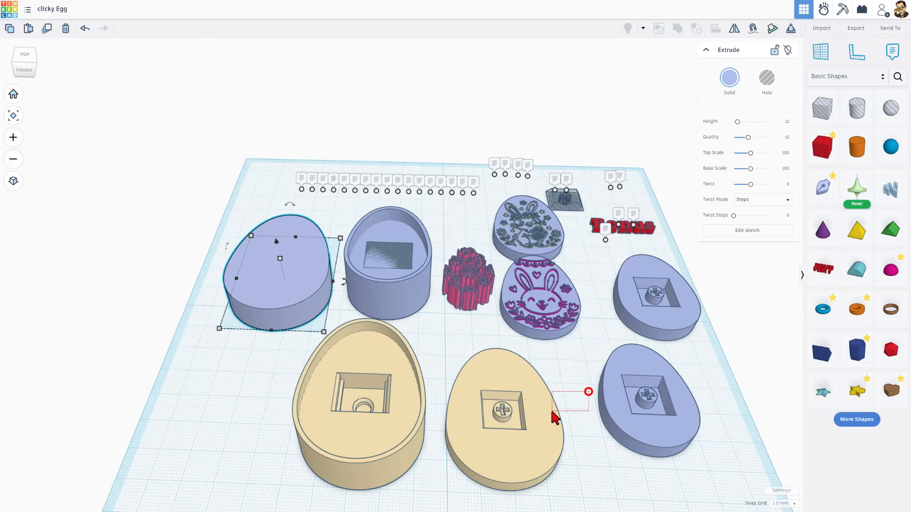
pyautogui.moveTo(552, 412); pyautogui.dragTo(500, 423)
pyautogui.moveTo(495, 346); pyautogui.dragTo(491, 376)
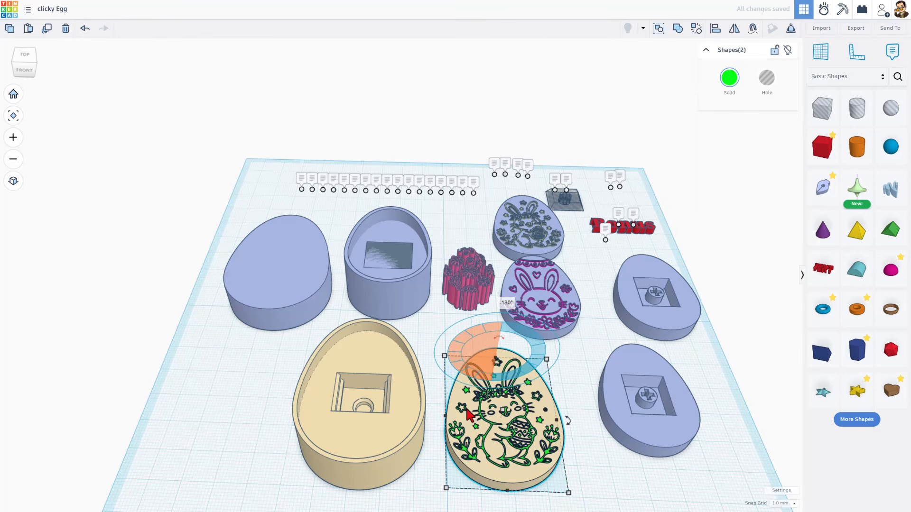
pyautogui.click(424, 387)
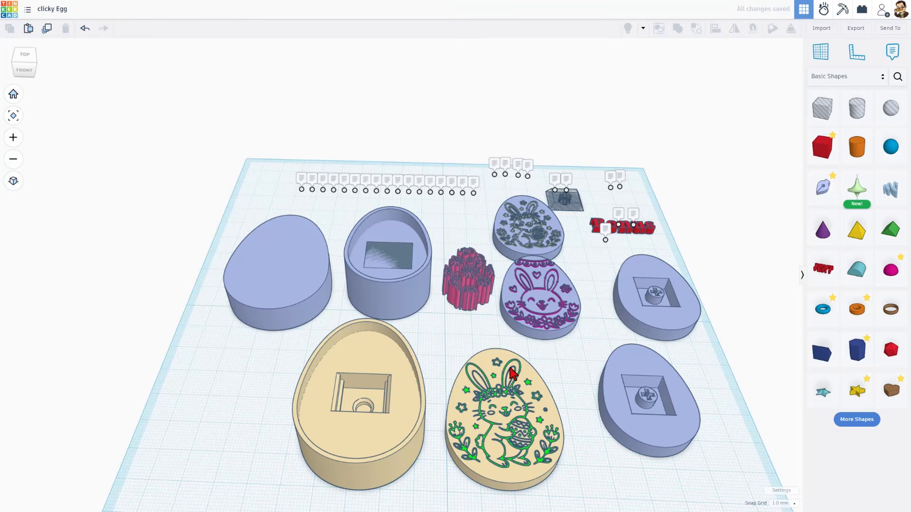
pyautogui.scroll(3, 513, 375)
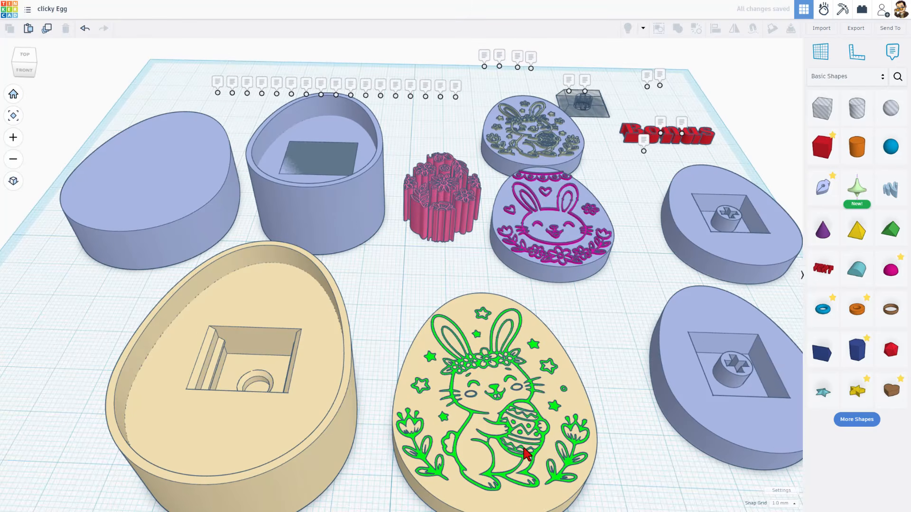